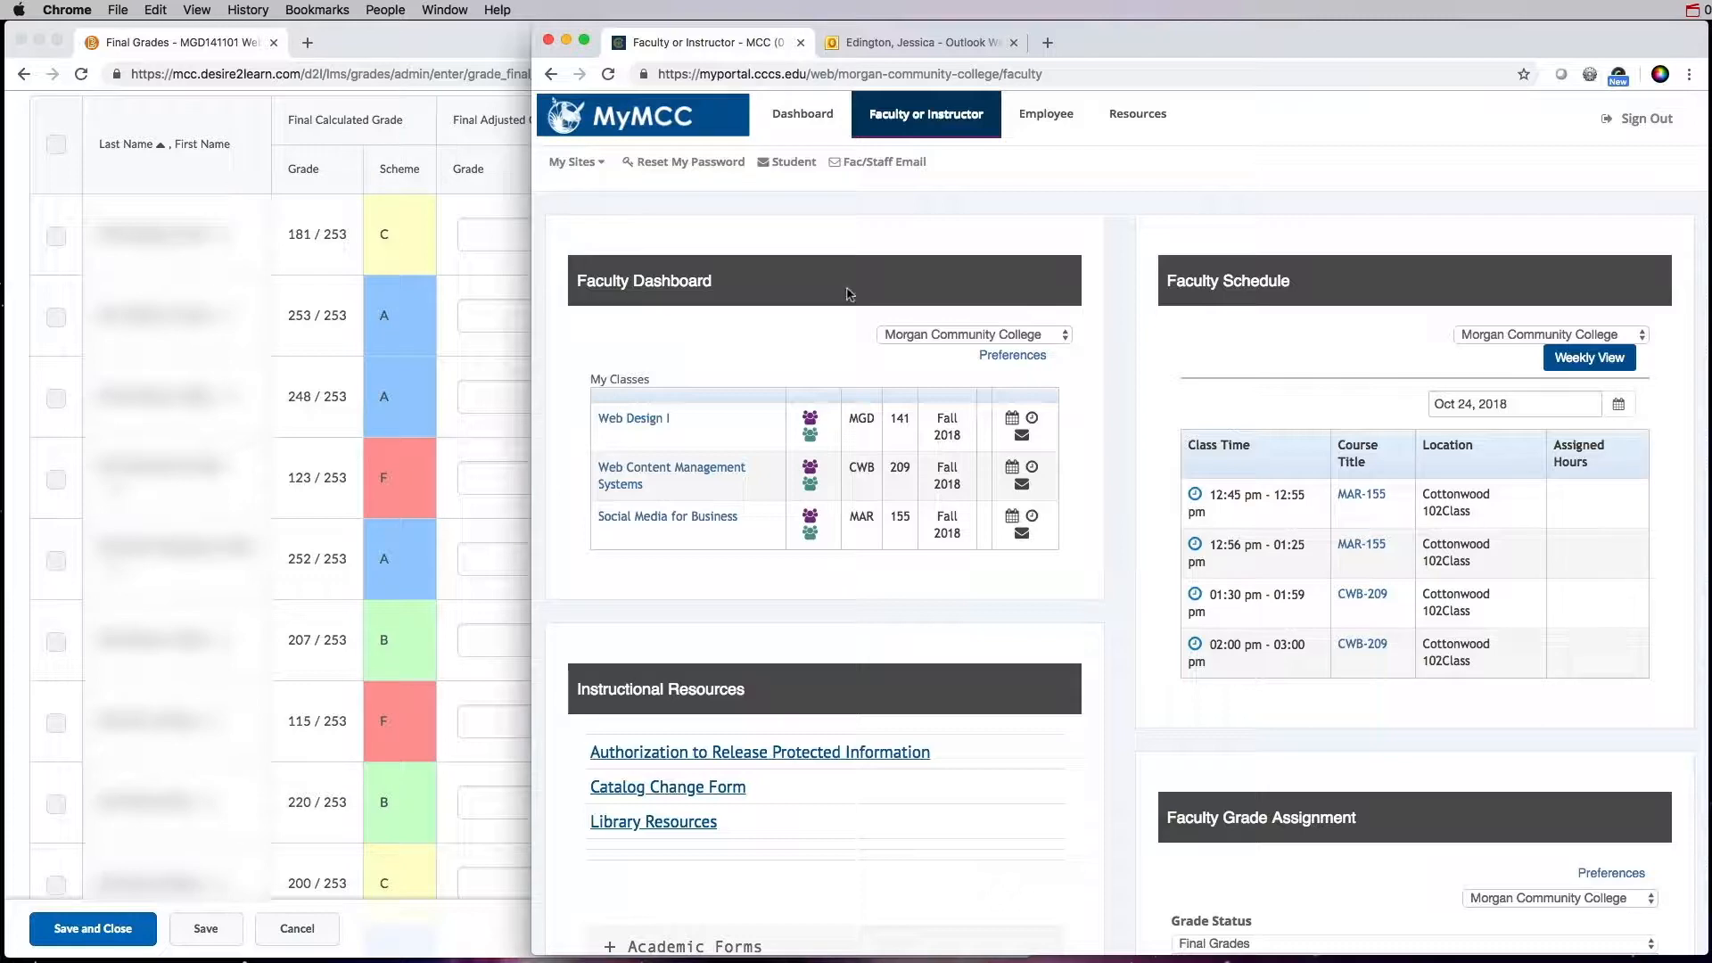
In Faculty Grade Assignment on the MyMCC faculty page, choose Final Grades as the grade status
{"action": "left_click", "coordinate": [352, 51]}
{"action": "left_click", "coordinate": [1143, 163]}
{"action": "scroll", "coordinate": [1164, 219], "scroll_direction": "down", "scroll_amount": 4}
{"action": "scroll", "coordinate": [1163, 219], "scroll_direction": "down", "scroll_amount": 2}
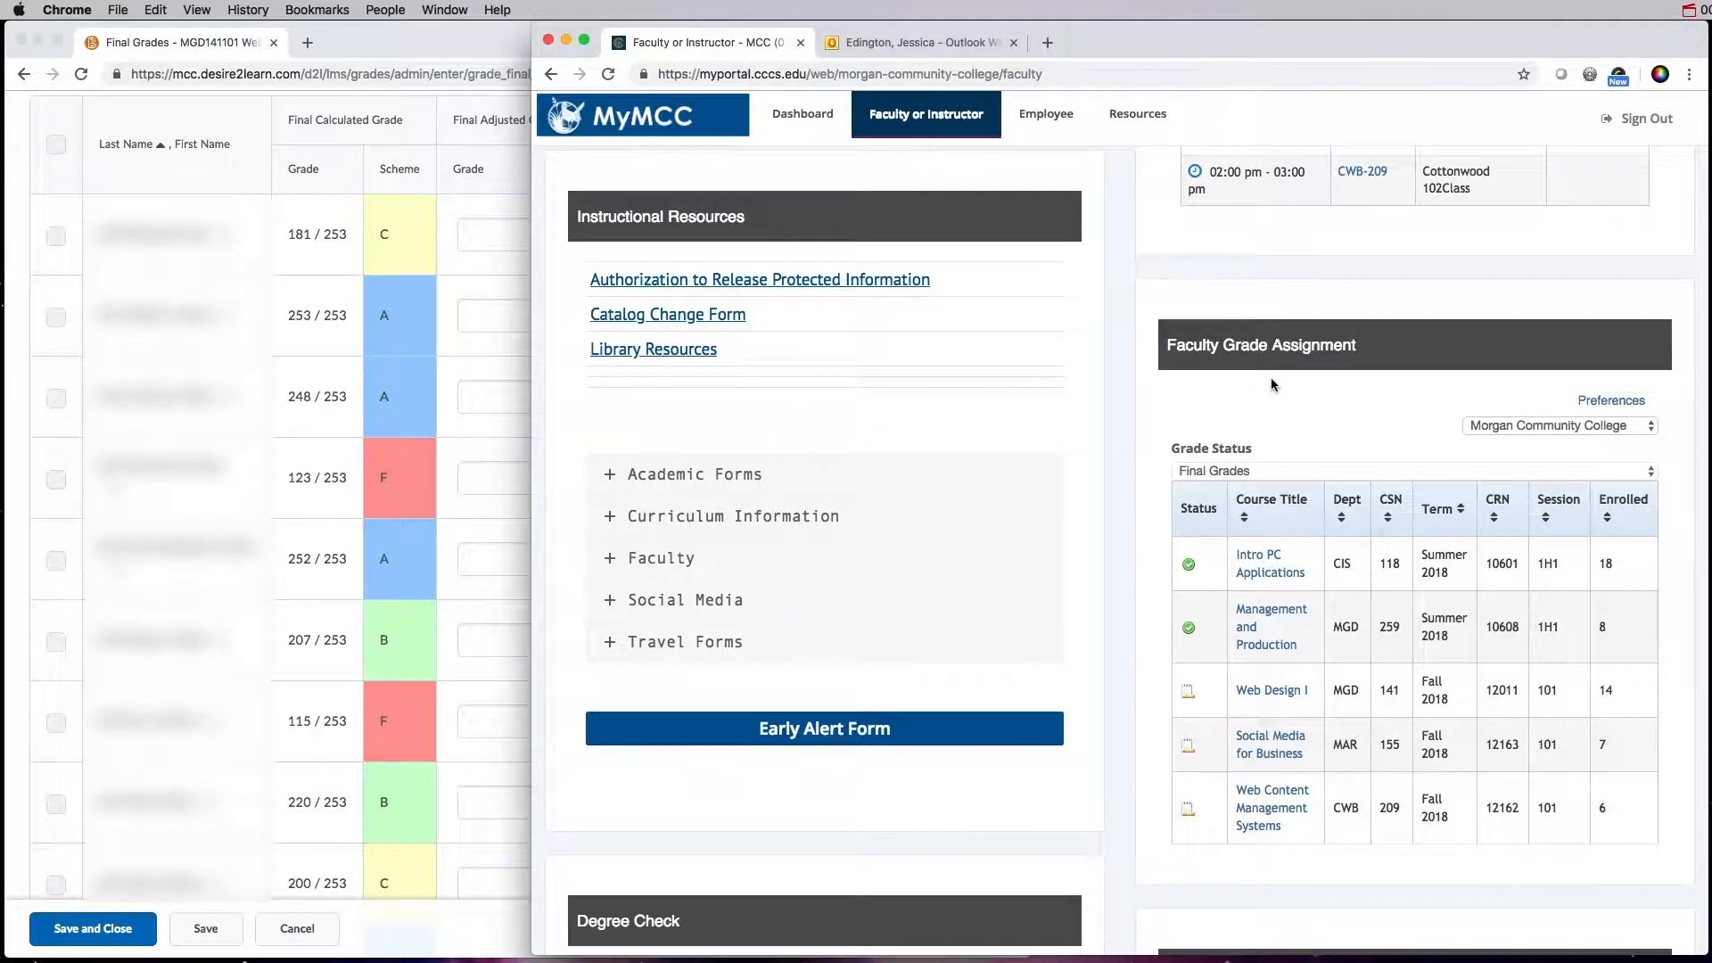
{"action": "scroll", "coordinate": [1271, 384], "scroll_direction": "down", "scroll_amount": 2}
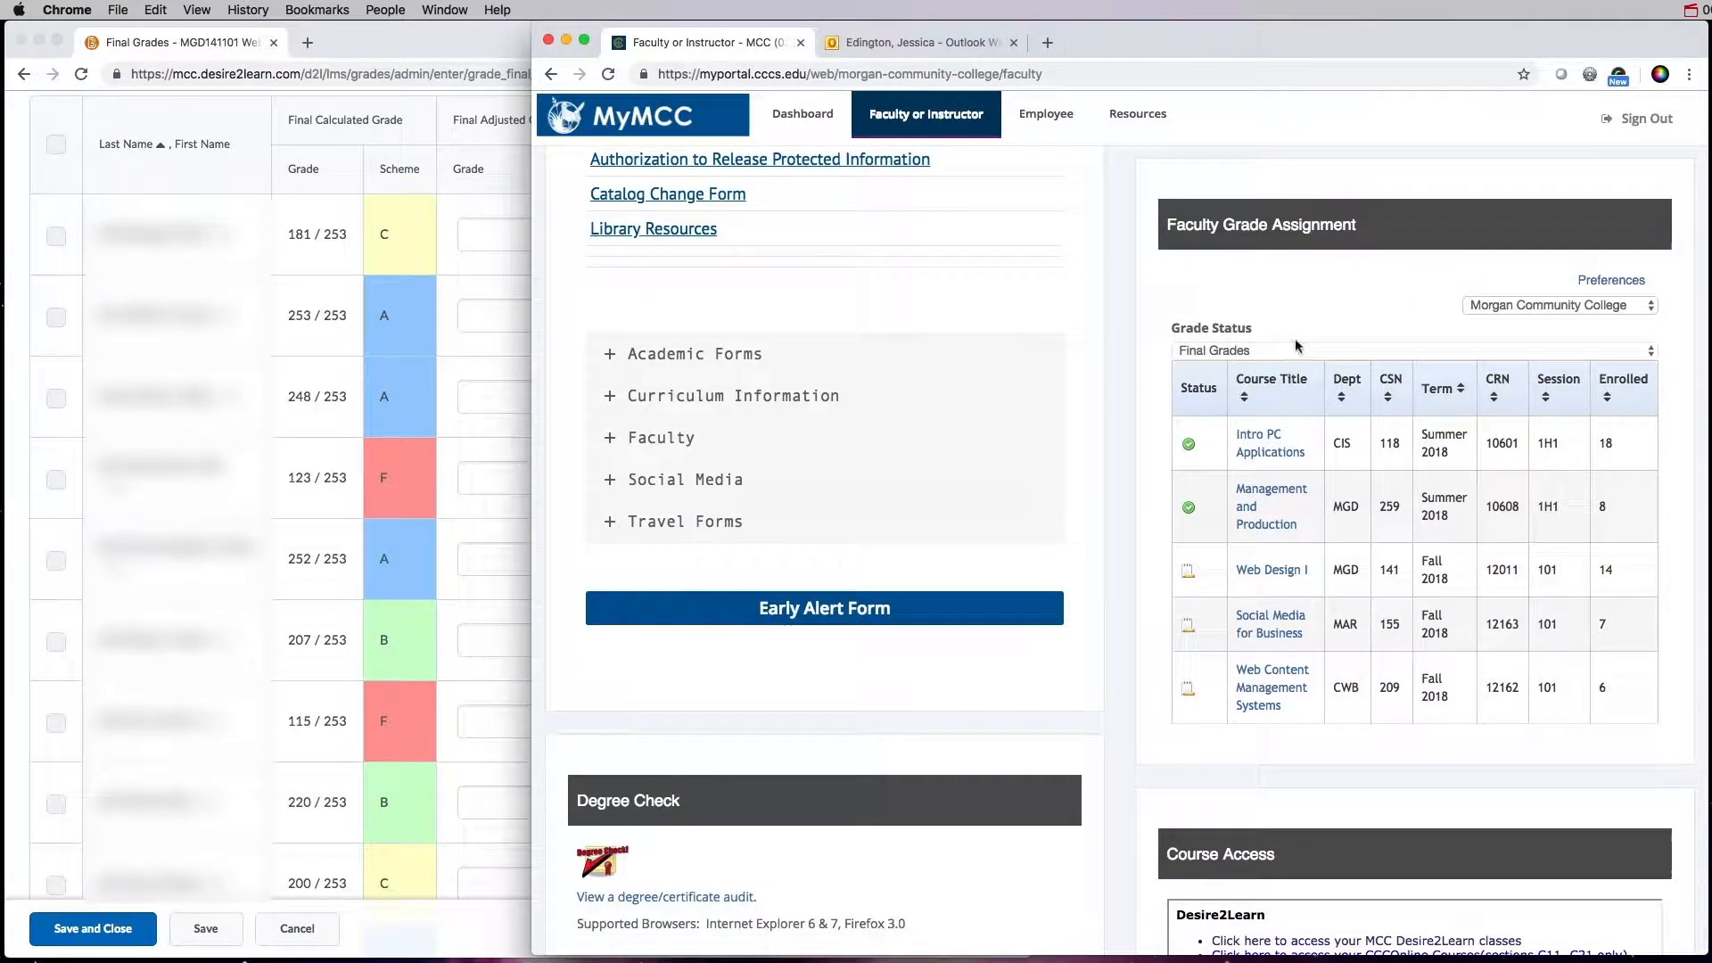
{"action": "left_click", "coordinate": [1247, 353]}
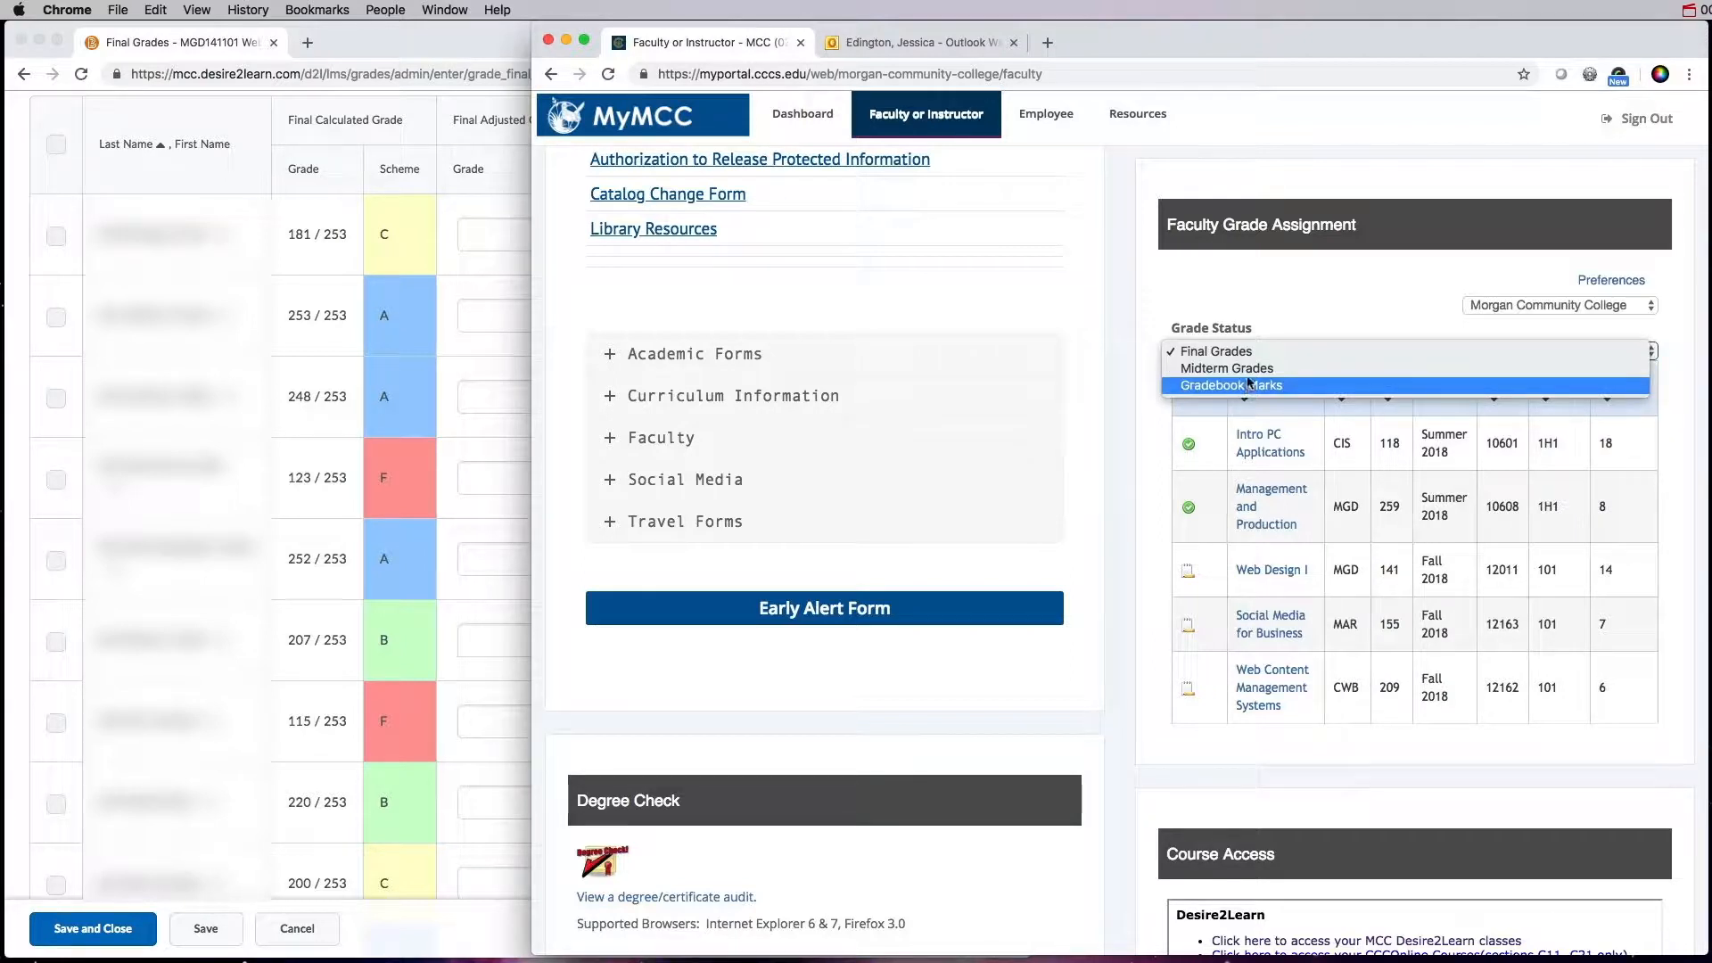
{"action": "left_click", "coordinate": [1247, 385]}
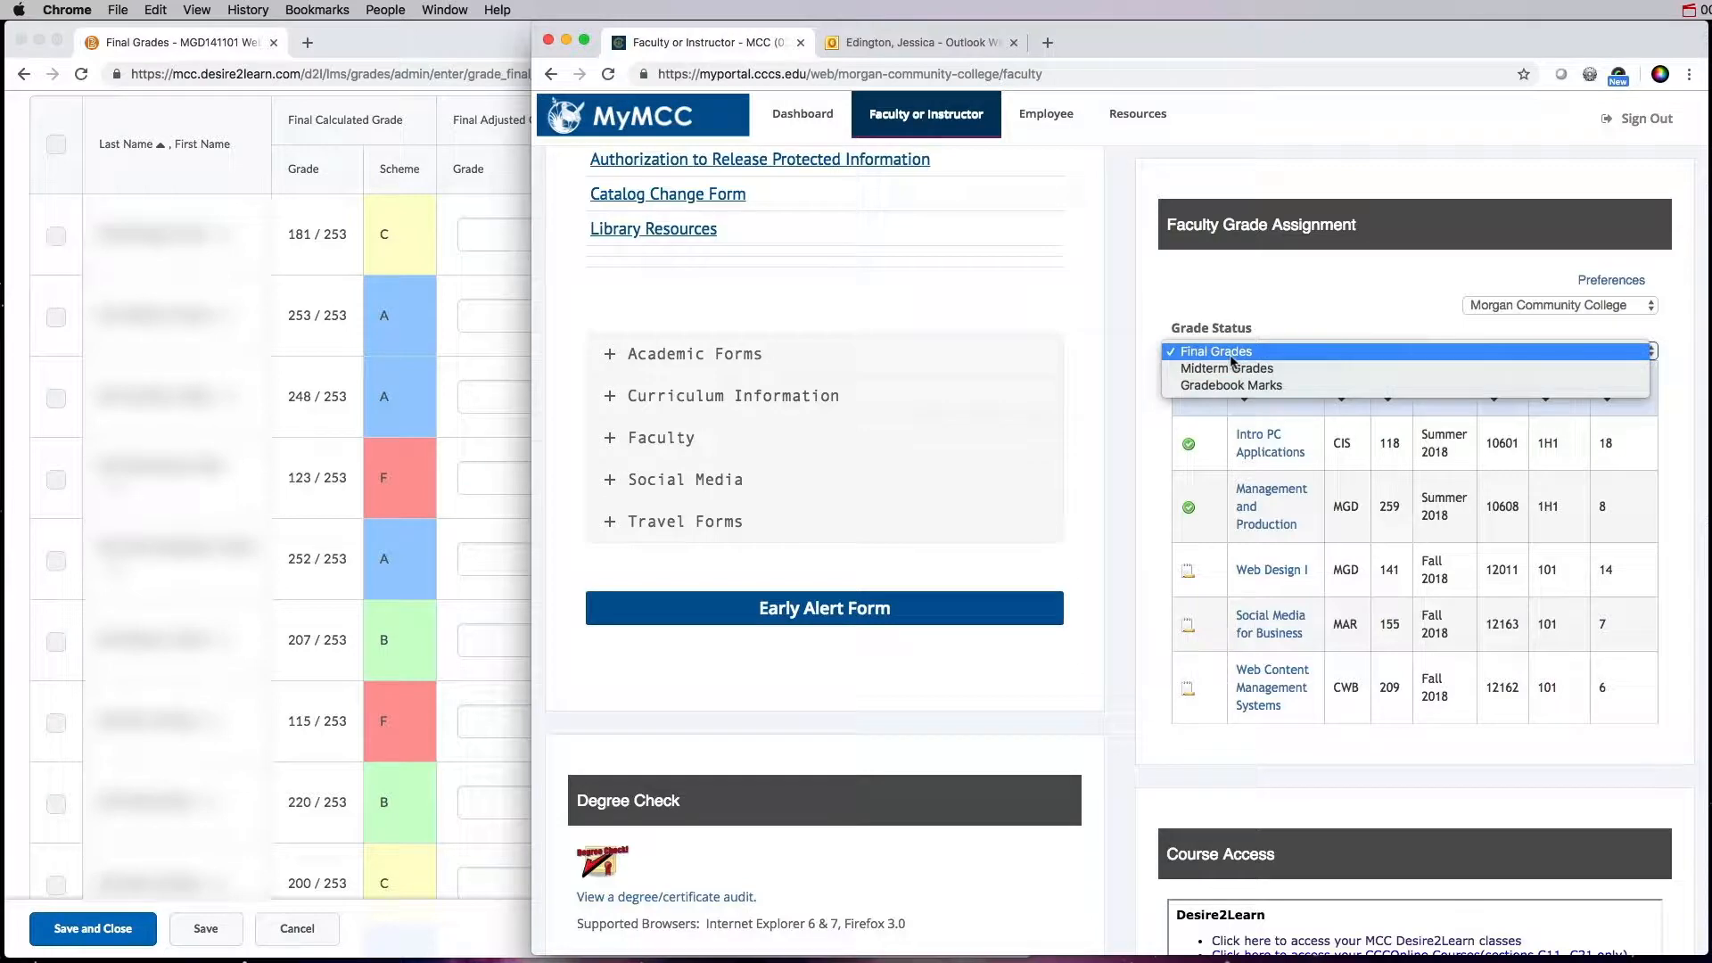
{"action": "left_click", "coordinate": [1231, 354]}
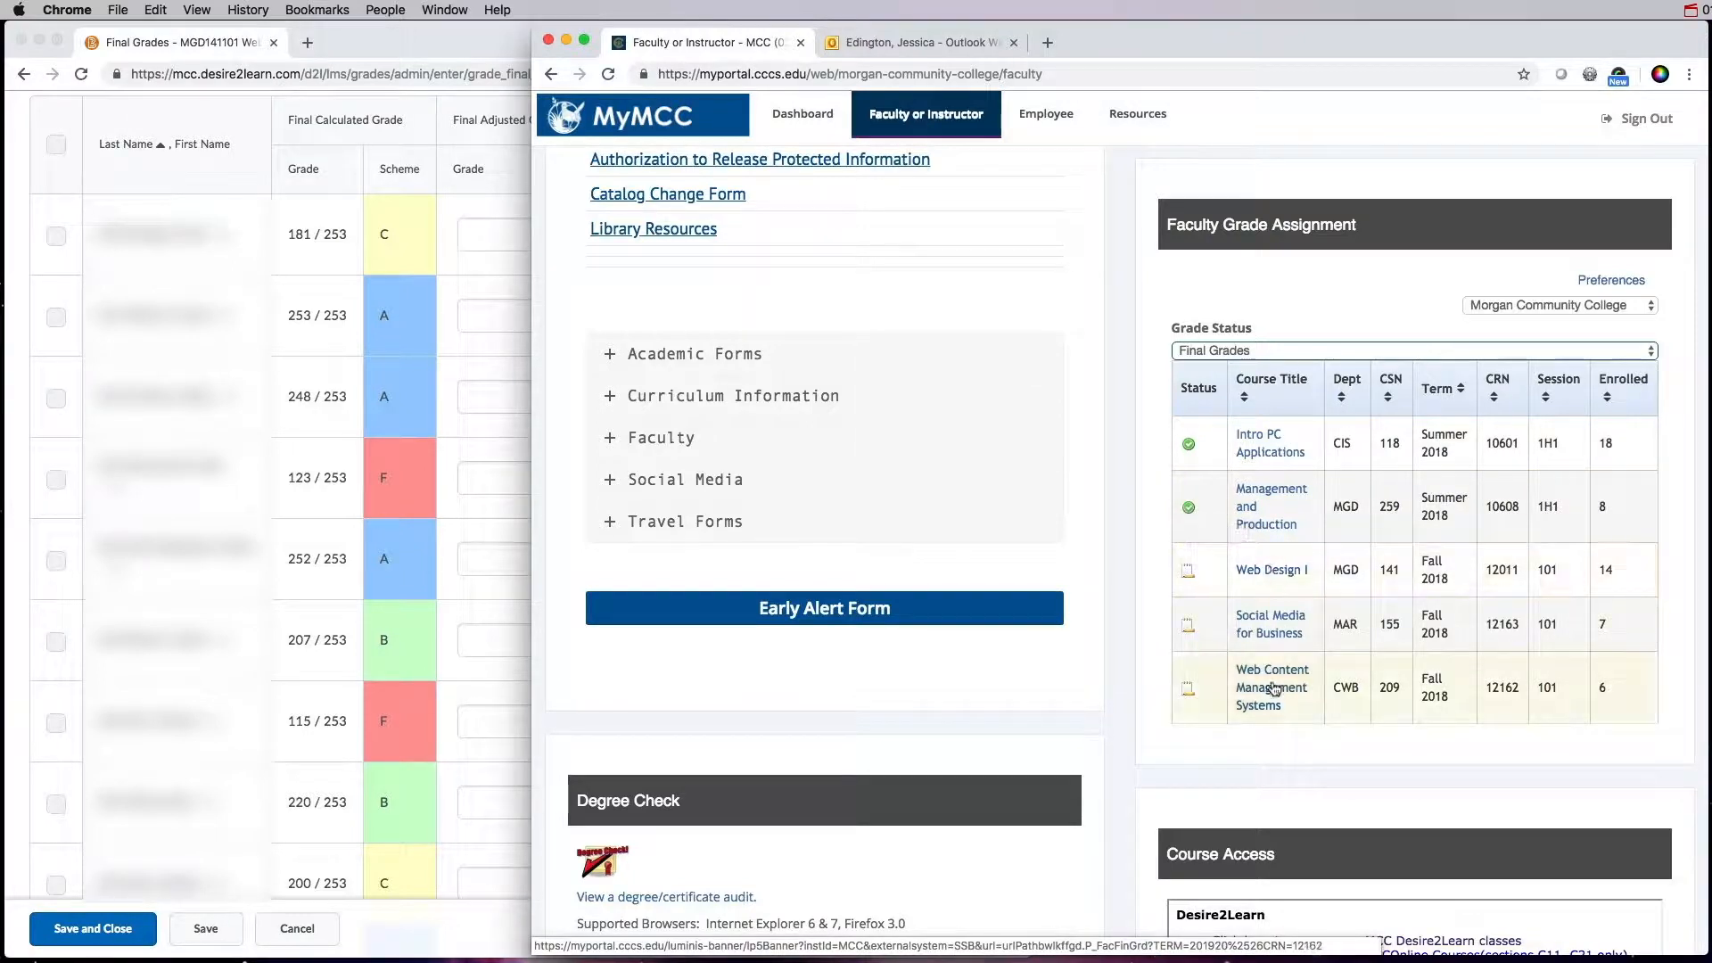
Open the final grades roster for the Fall 2018 Web Design I course (MGD 141) and go to its student list
{"action": "left_click", "coordinate": [1259, 578]}
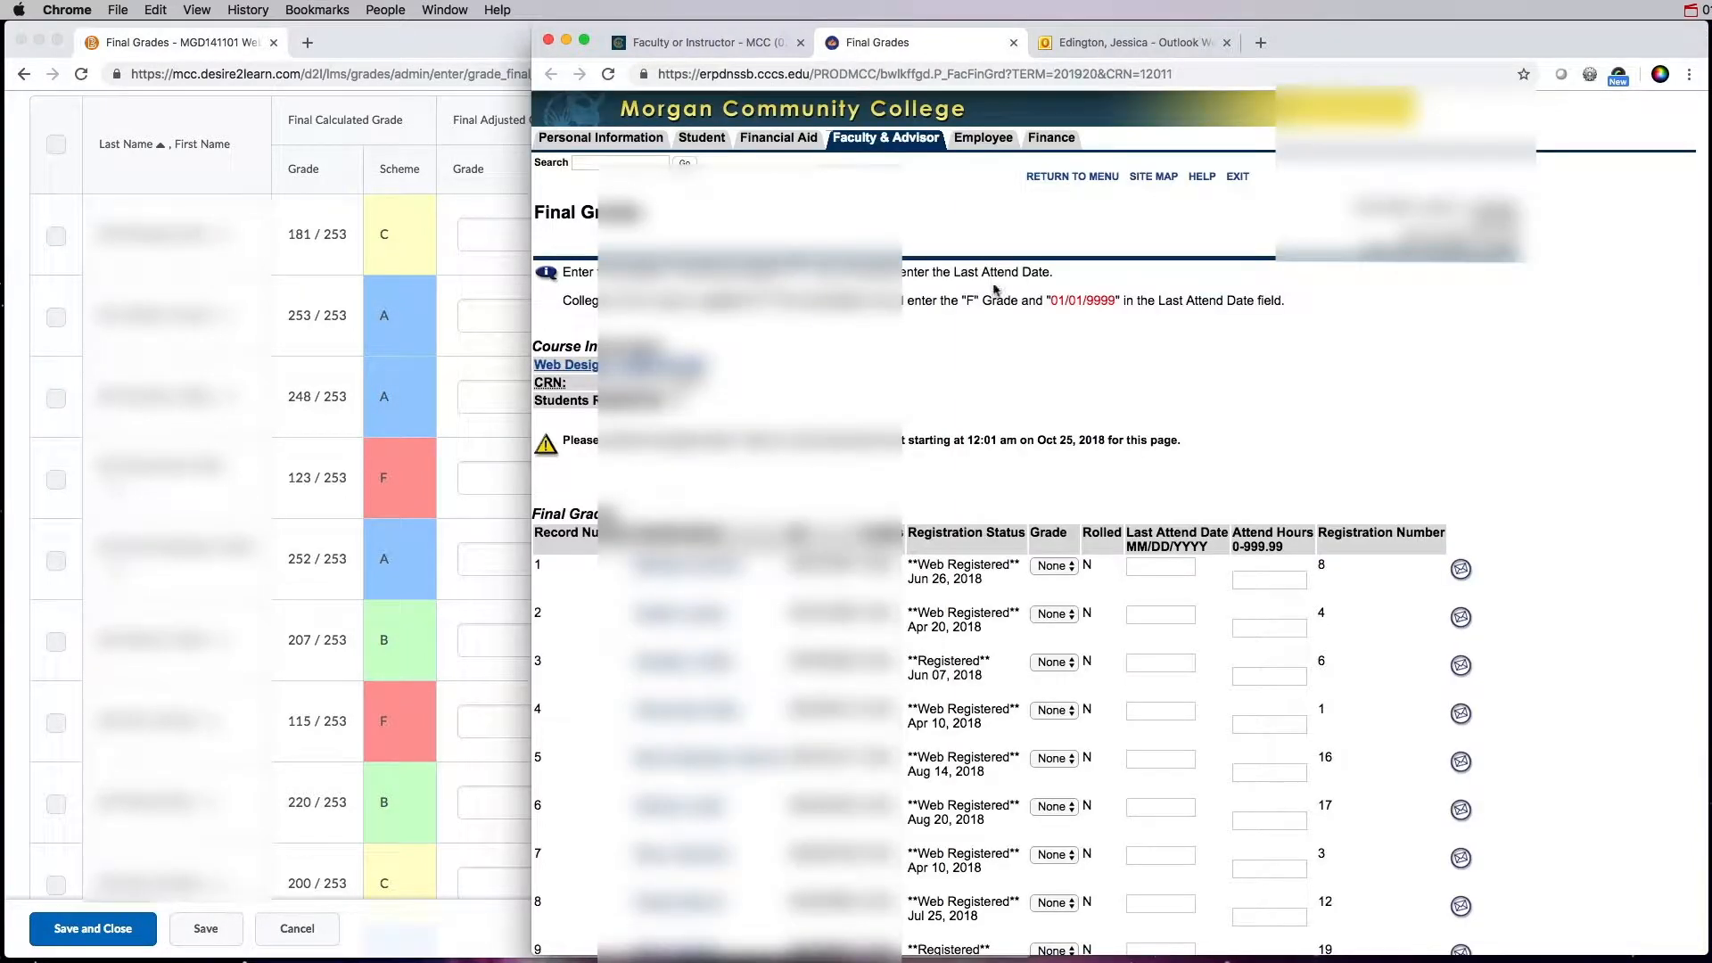
{"action": "scroll", "coordinate": [995, 288], "scroll_direction": "down", "scroll_amount": 3}
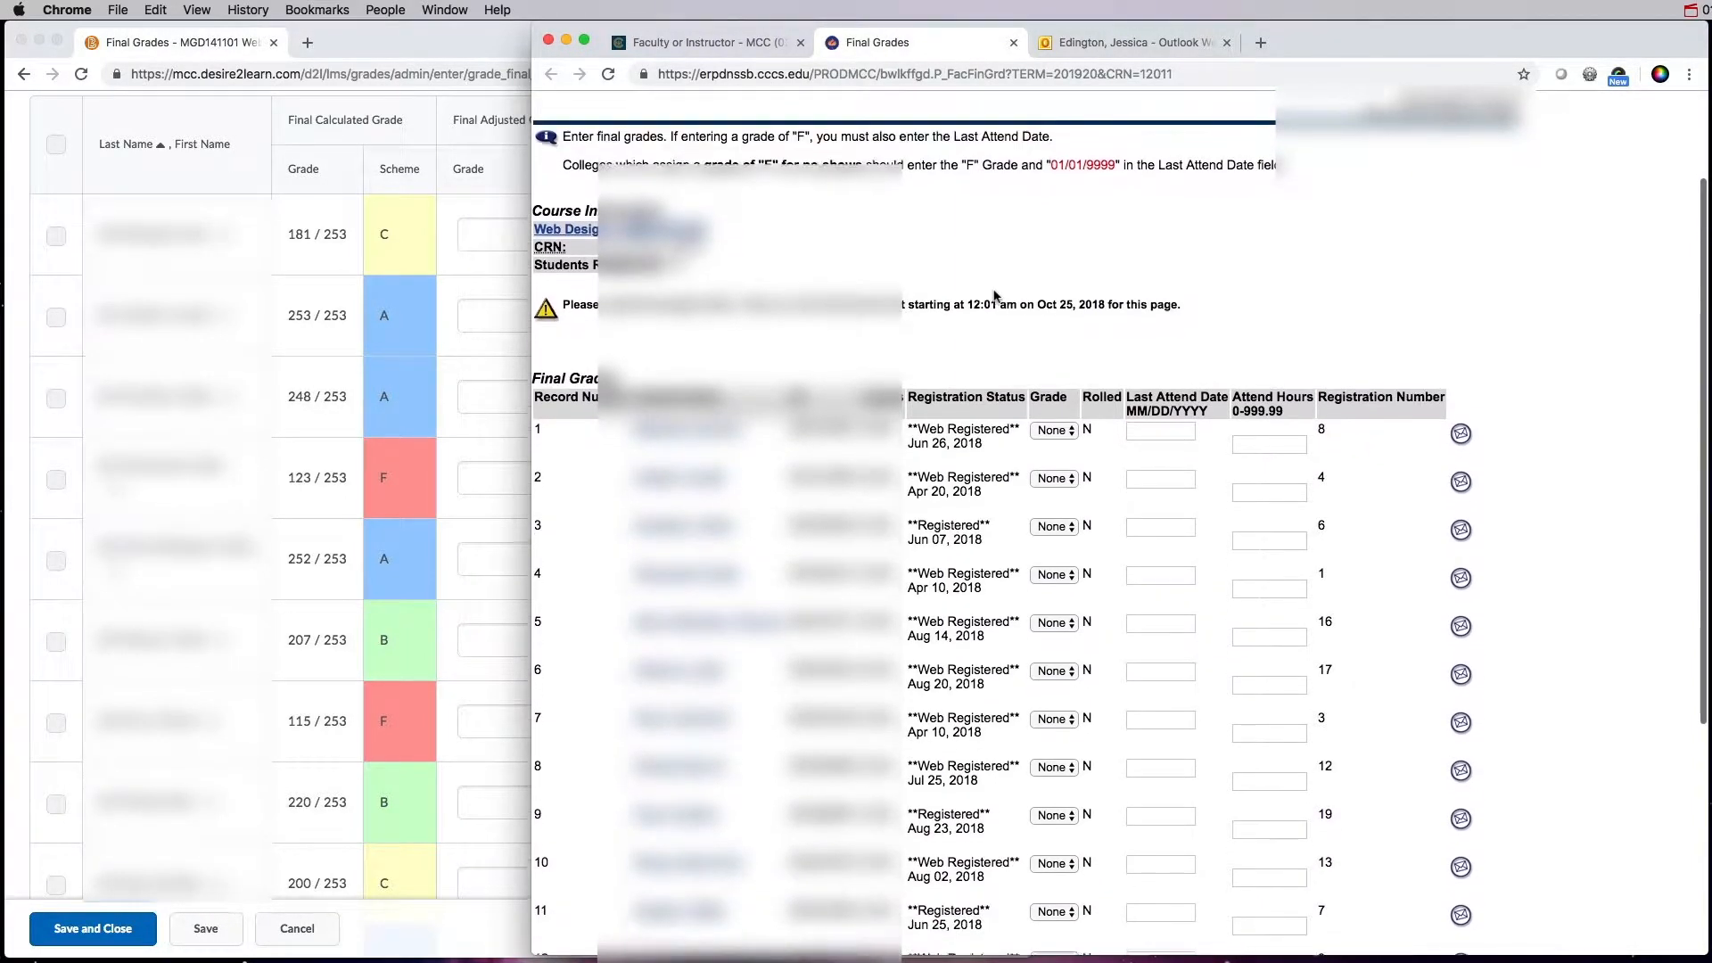
{"action": "scroll", "coordinate": [994, 296], "scroll_direction": "down", "scroll_amount": 2}
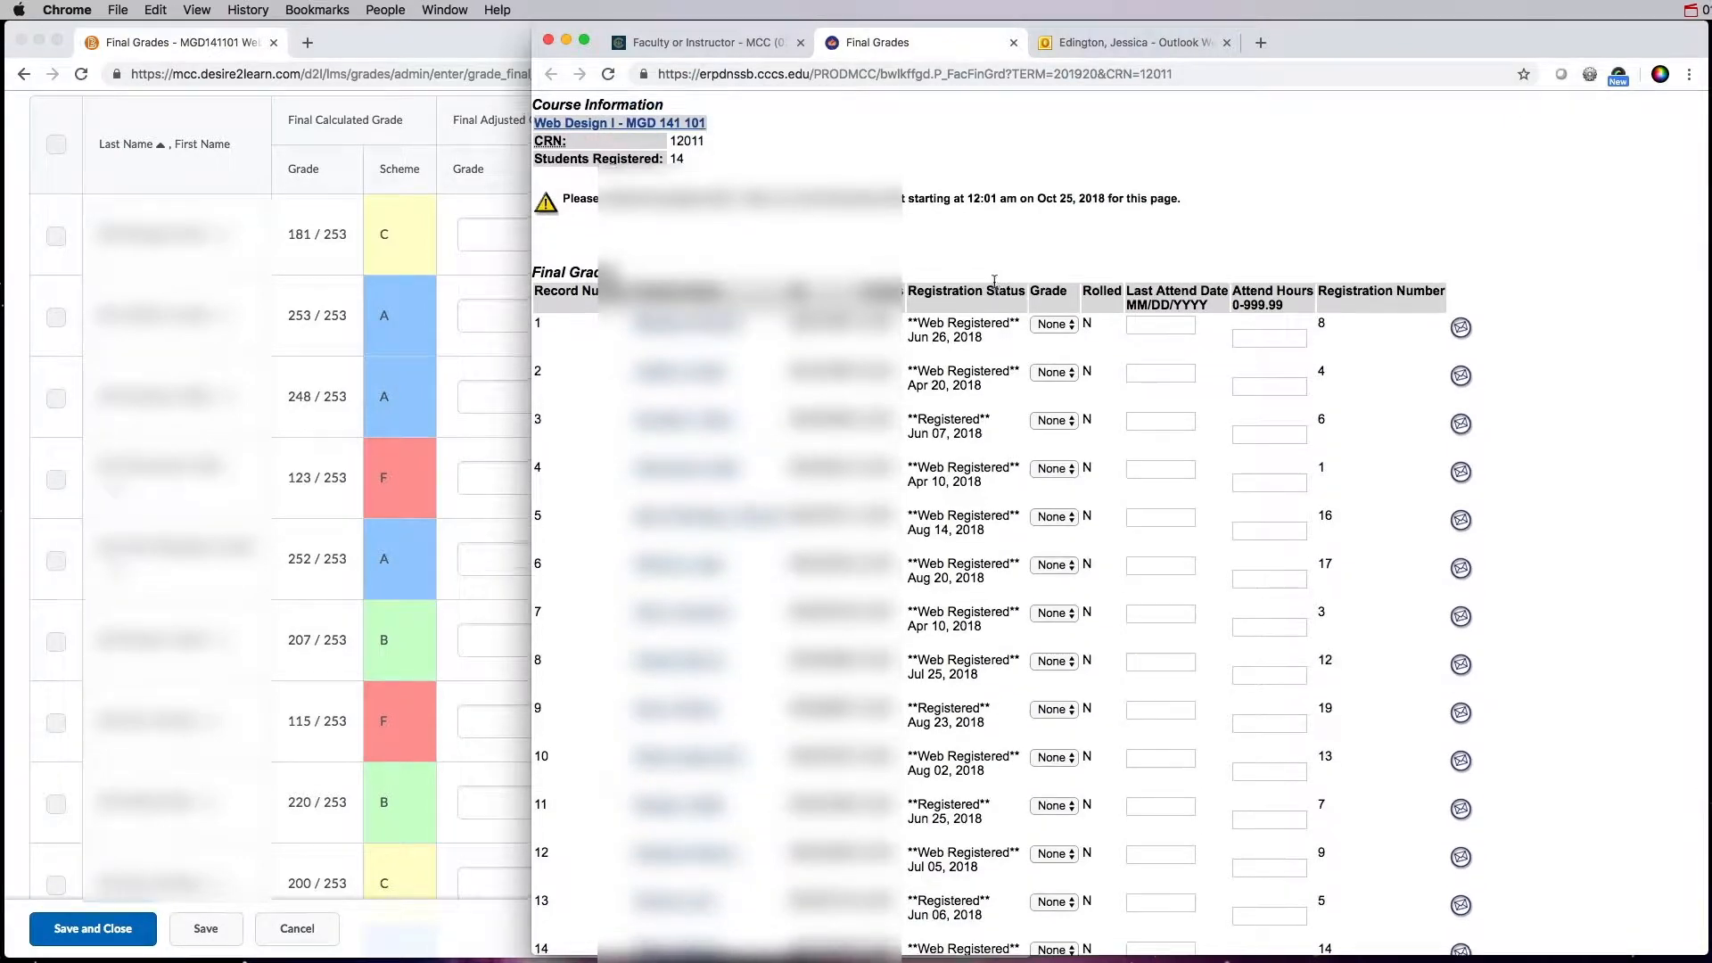
{"action": "scroll", "coordinate": [994, 281], "scroll_direction": "down", "scroll_amount": 3}
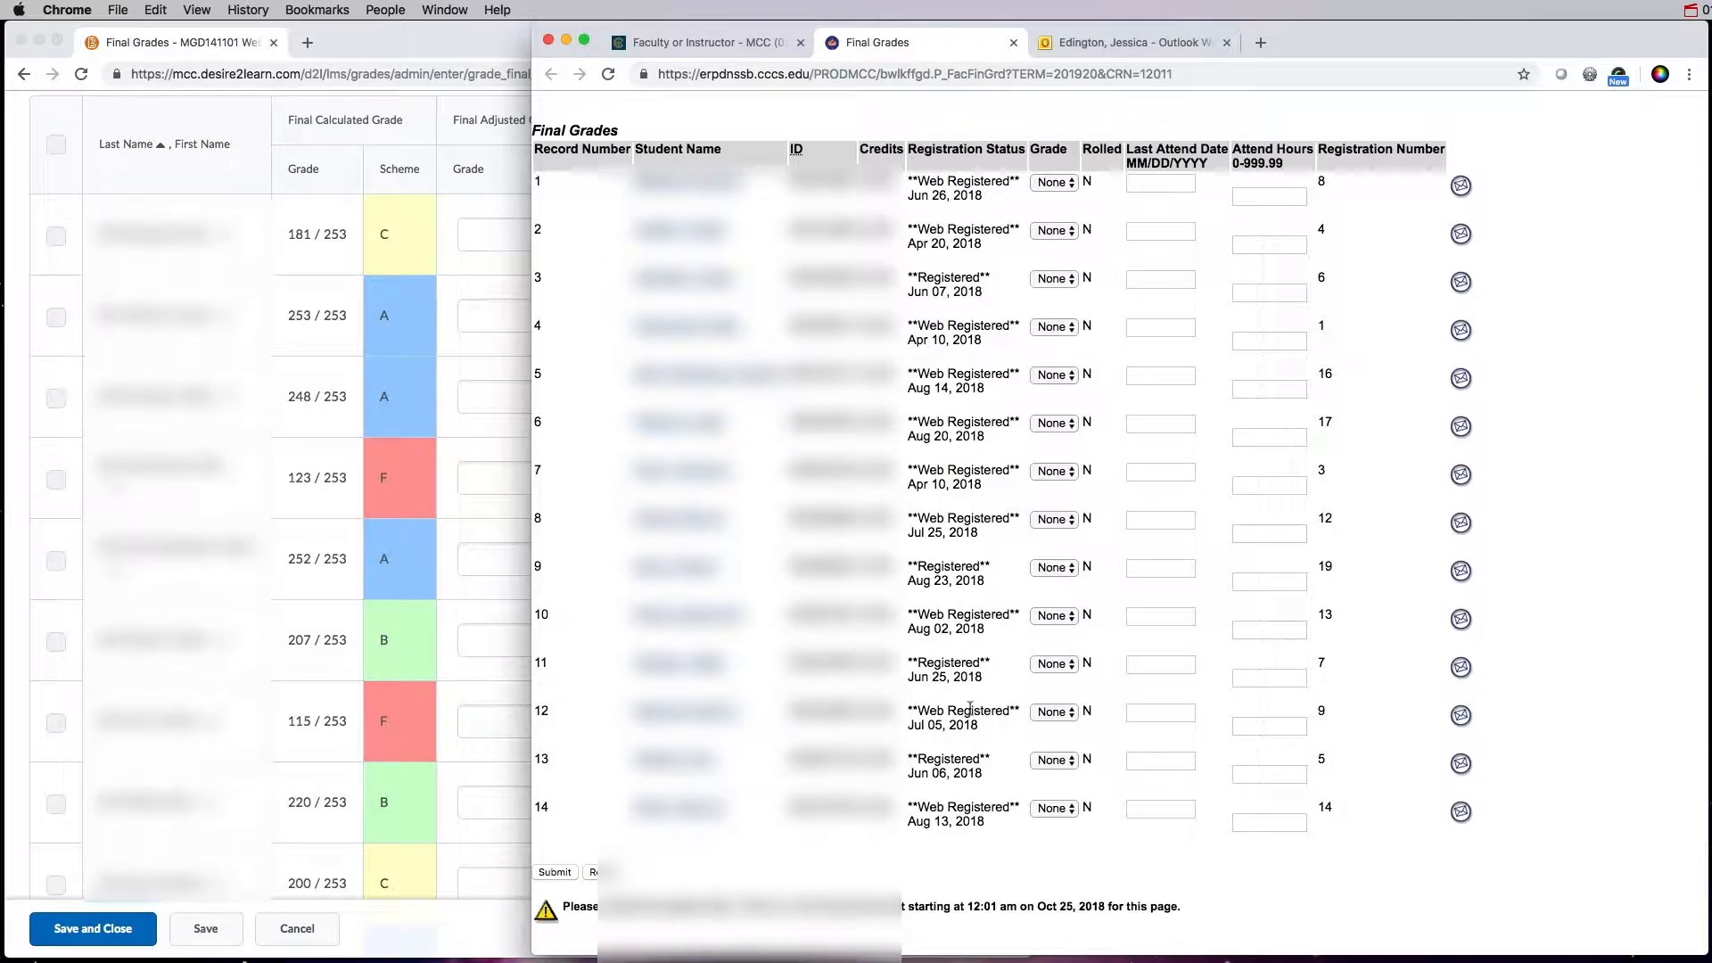
Compare the students and calculated letter grades in the D2L gradebook with the final grades roster
{"action": "left_click", "coordinate": [403, 42]}
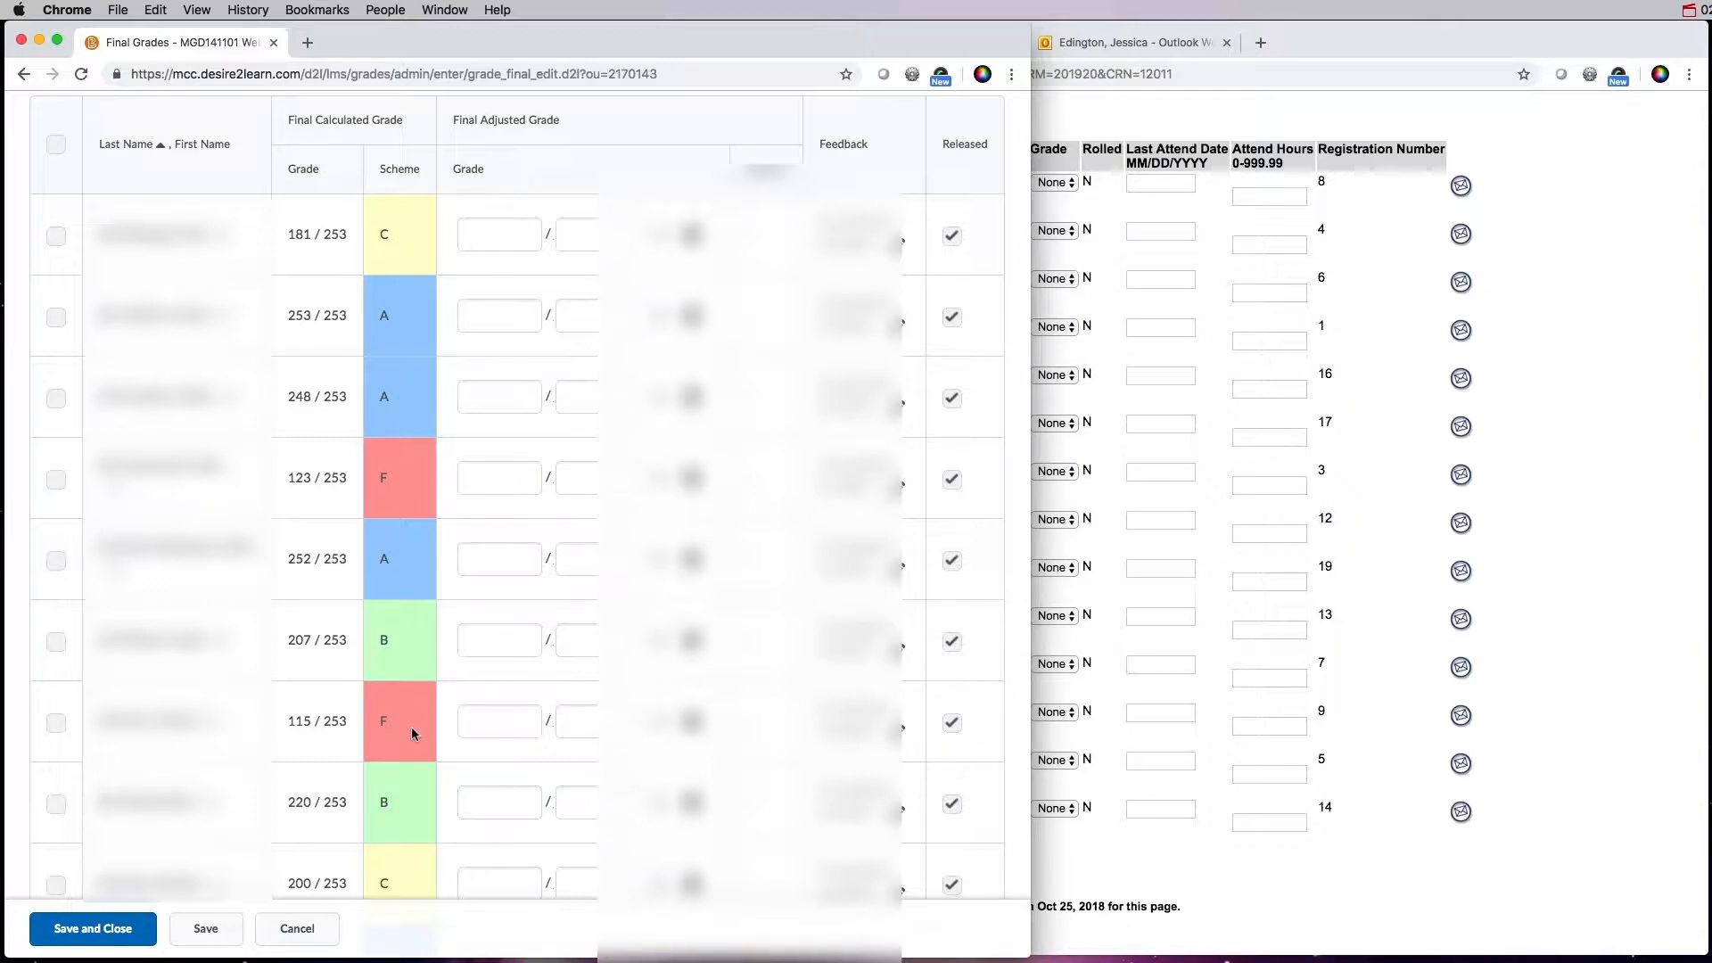
{"action": "left_click", "coordinate": [1157, 865]}
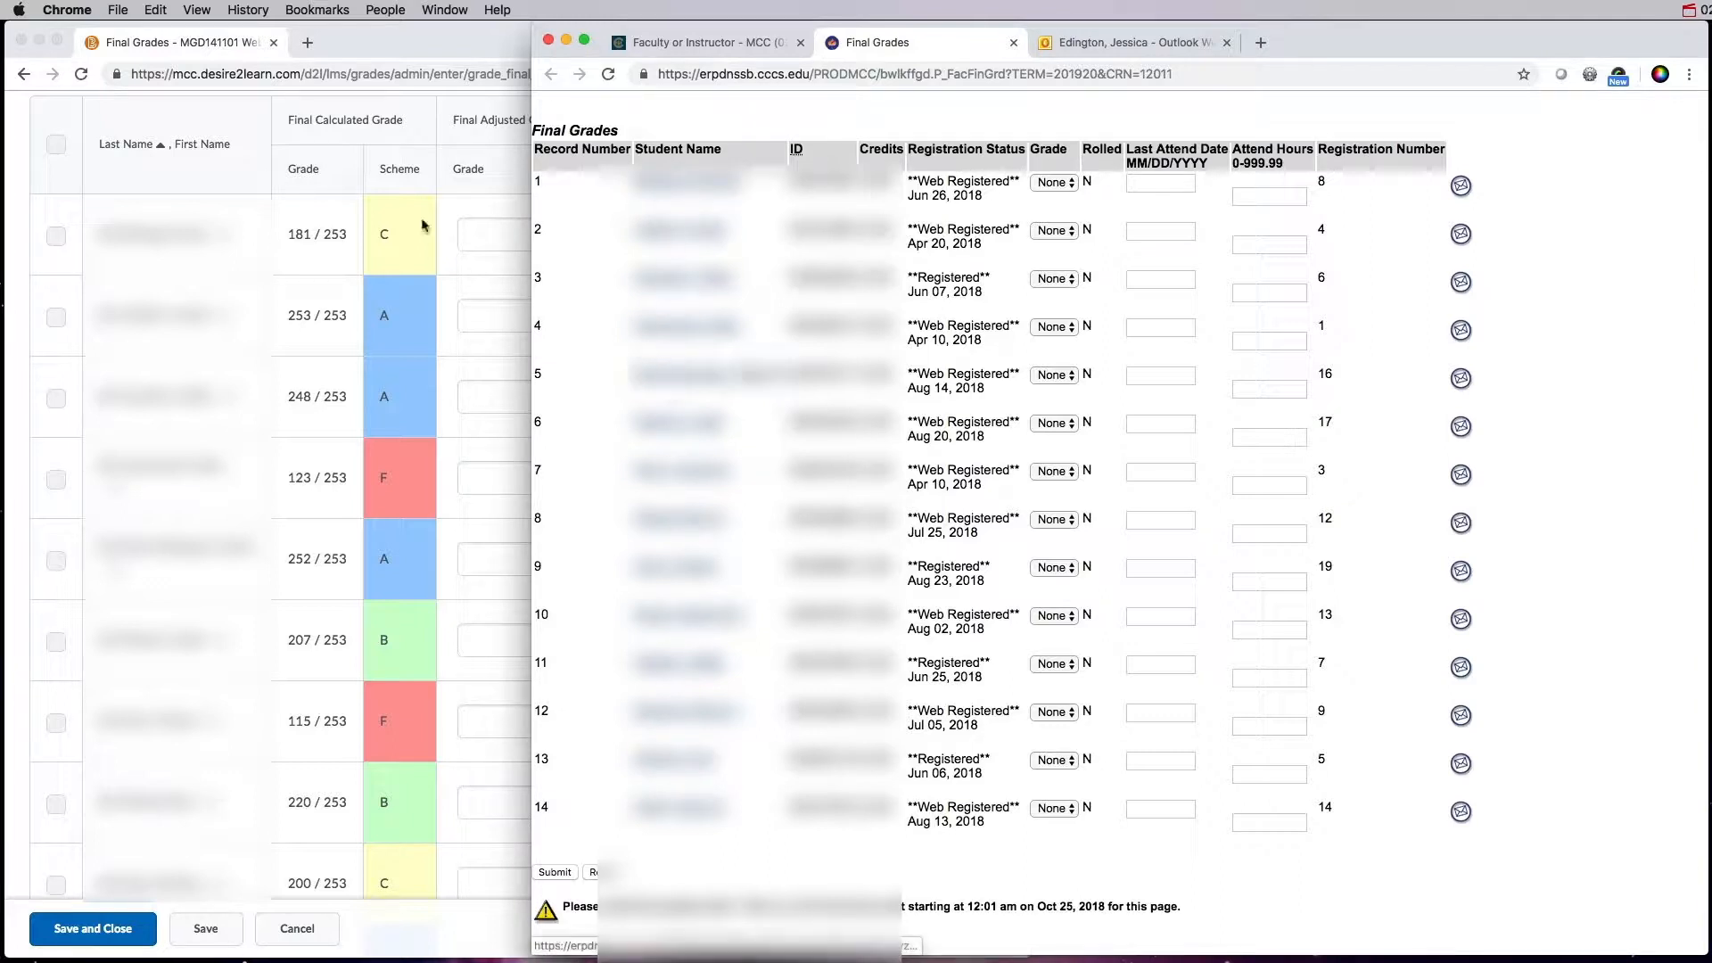
{"action": "left_click", "coordinate": [257, 172]}
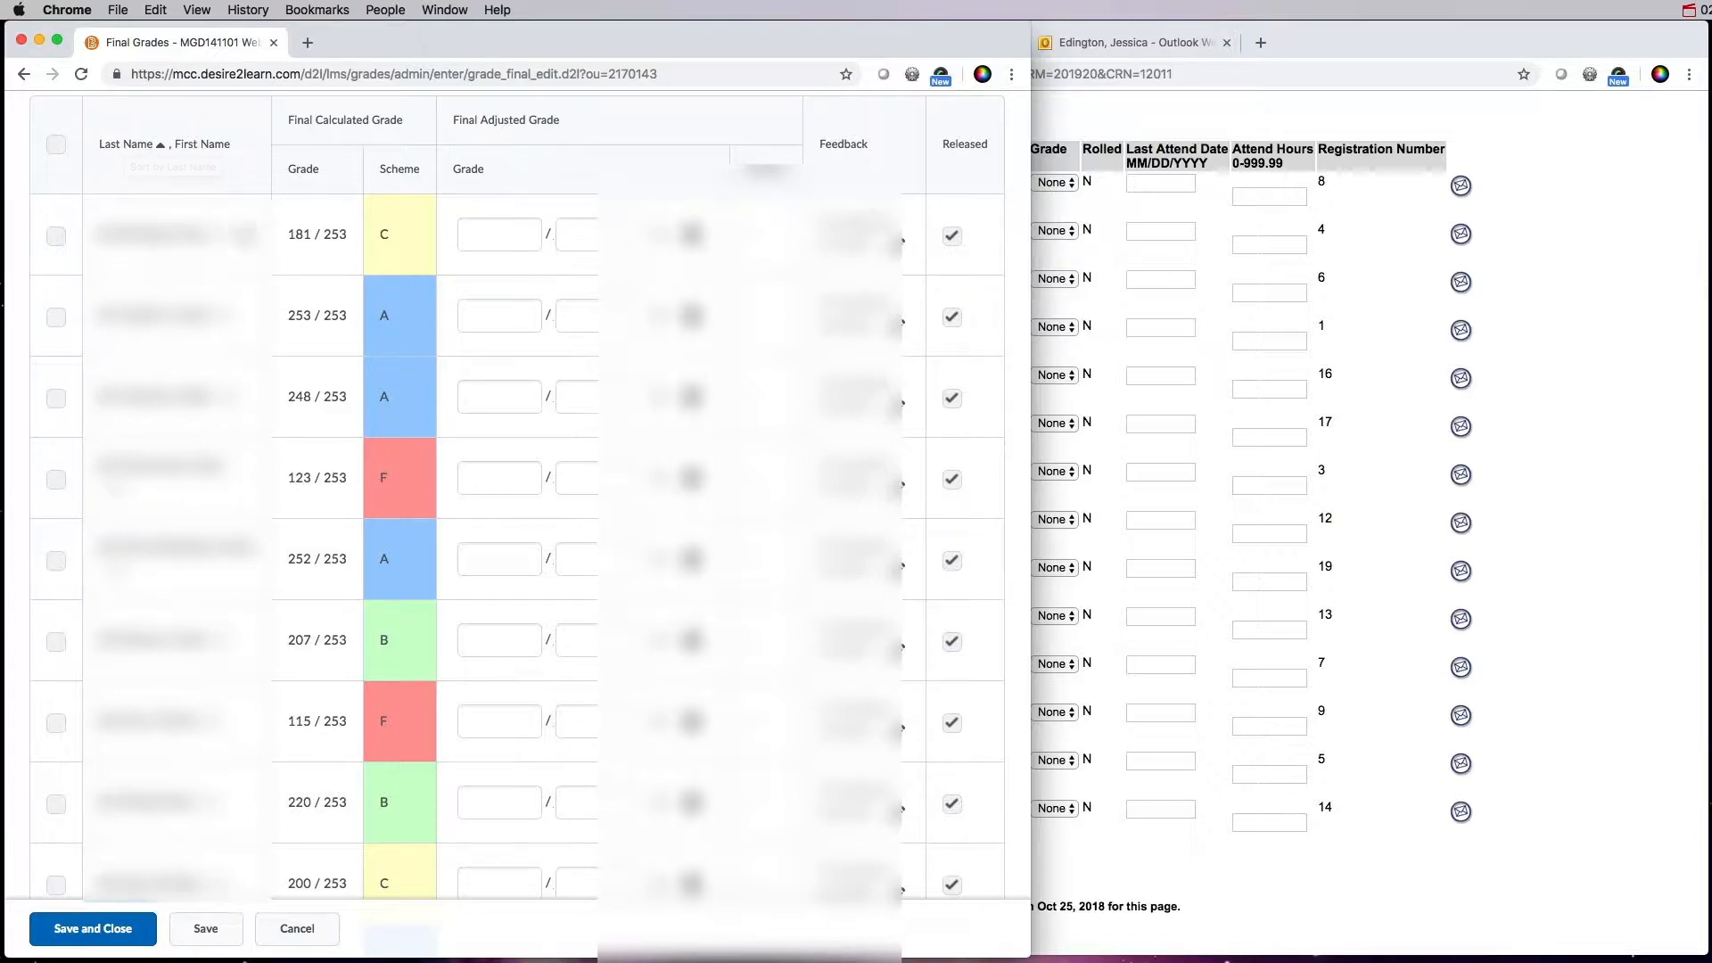
{"action": "left_click", "coordinate": [1090, 412]}
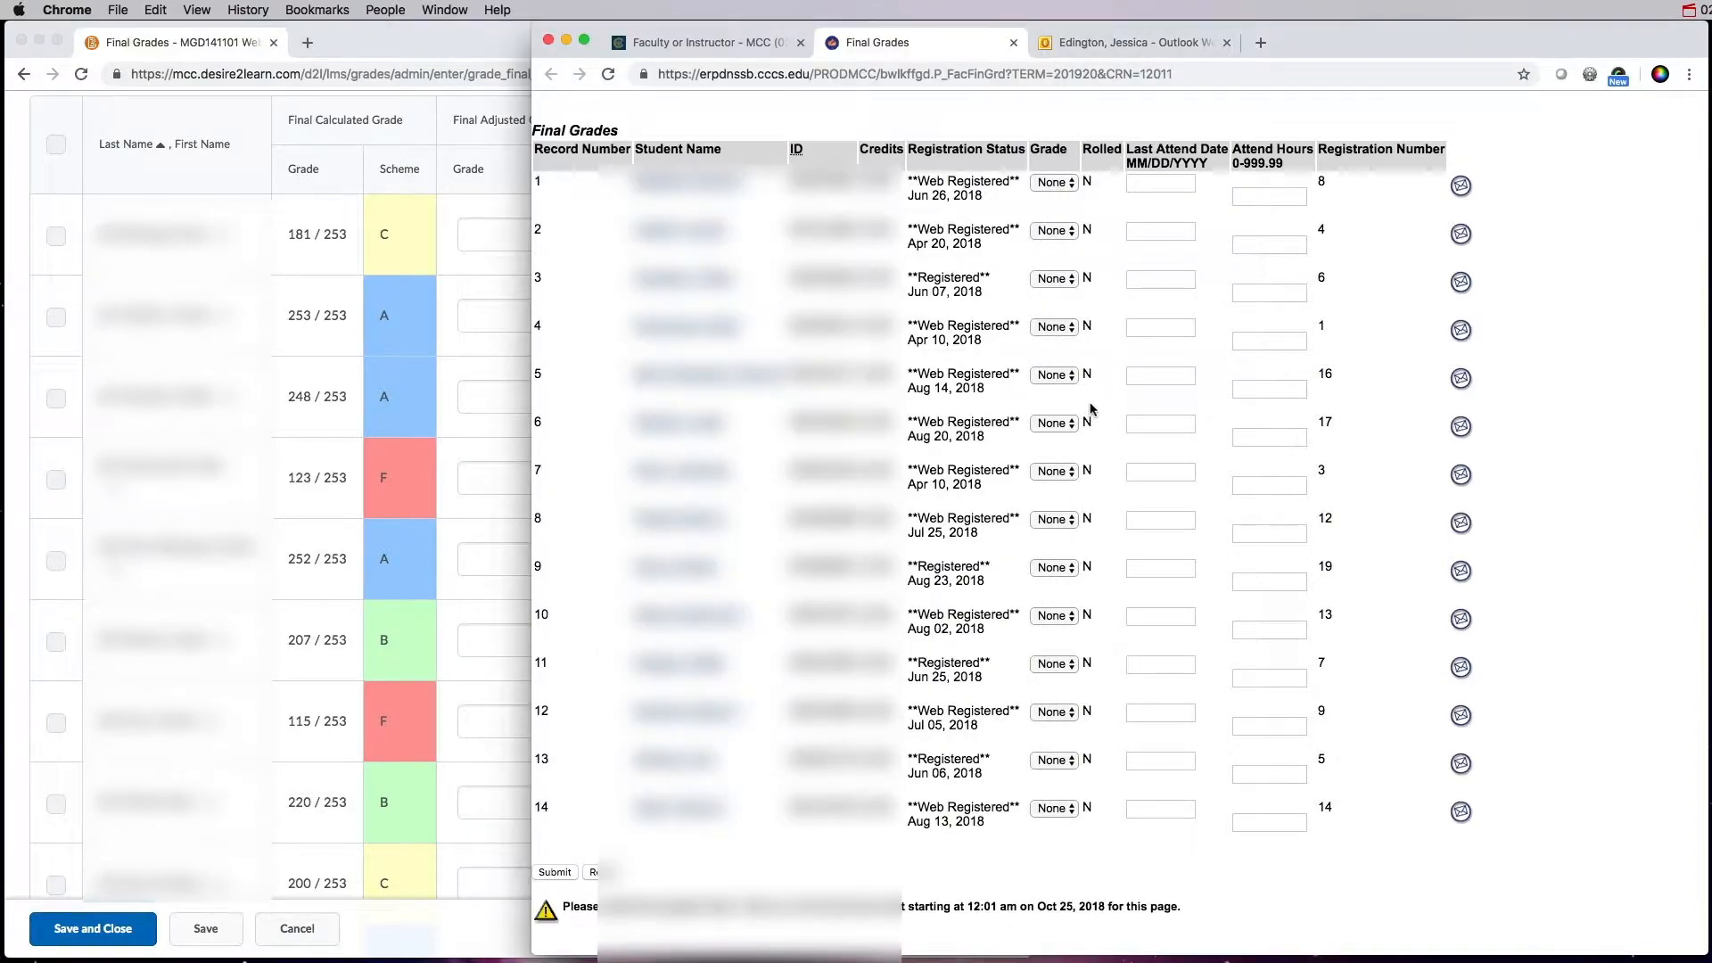
Assign final grades of C to record 1 and A to records 2 and 3
{"action": "left_click", "coordinate": [1059, 184]}
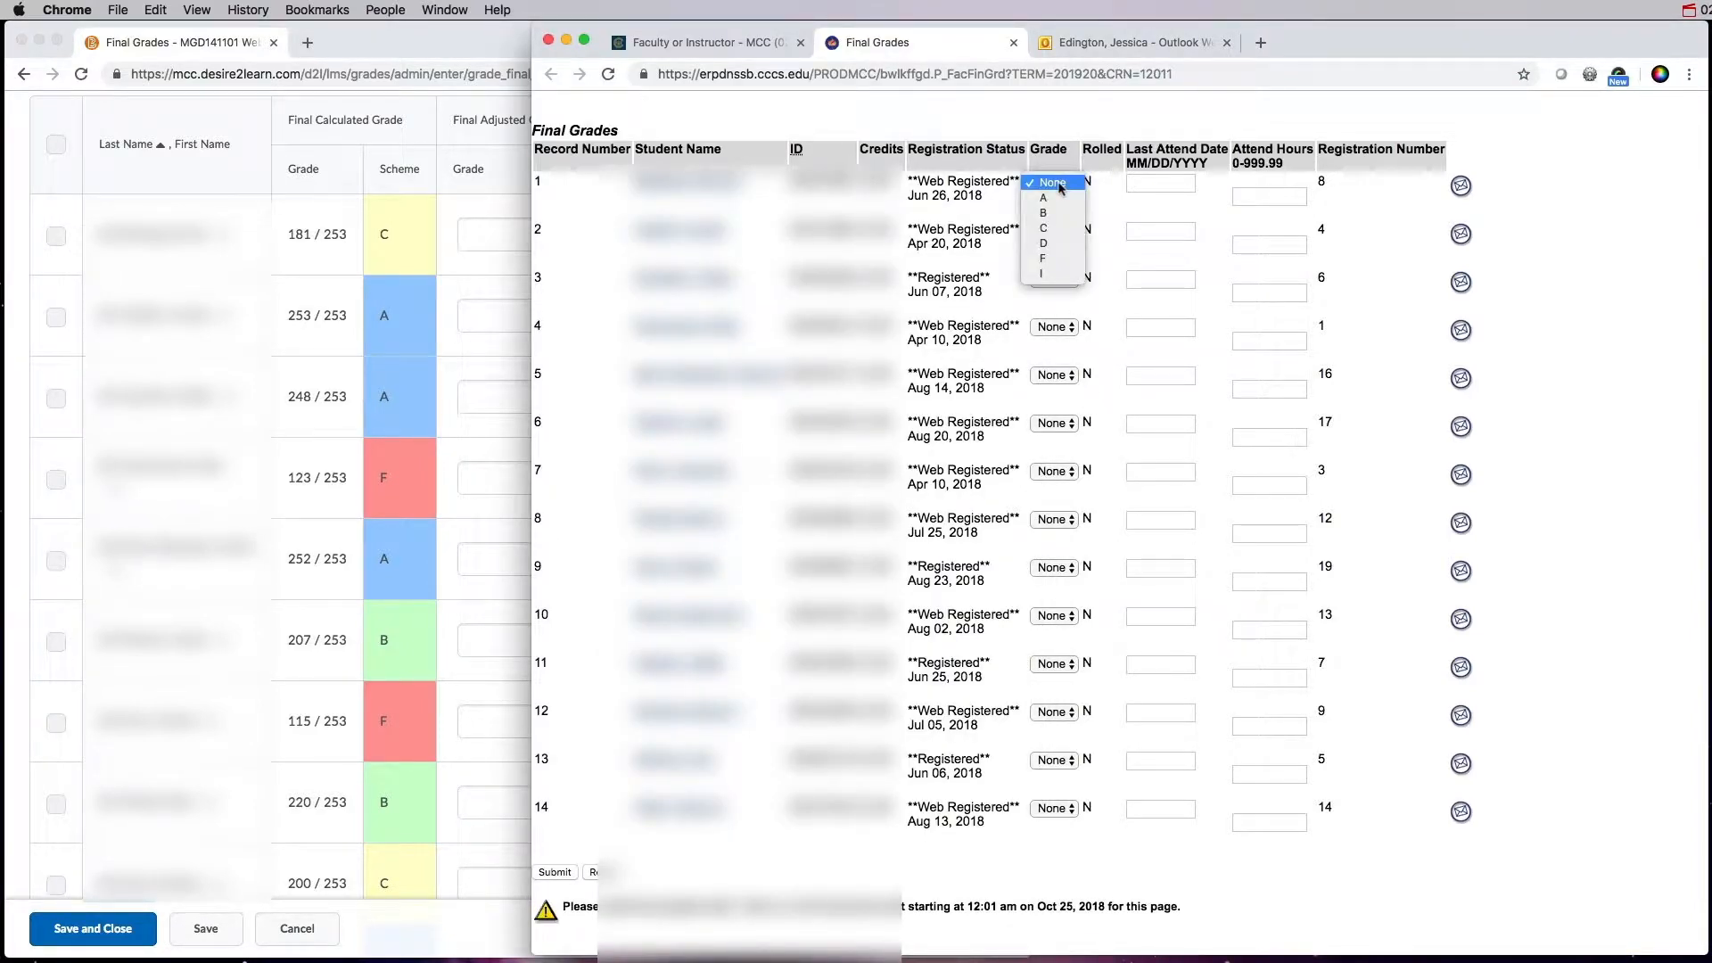
{"action": "left_click", "coordinate": [1048, 229]}
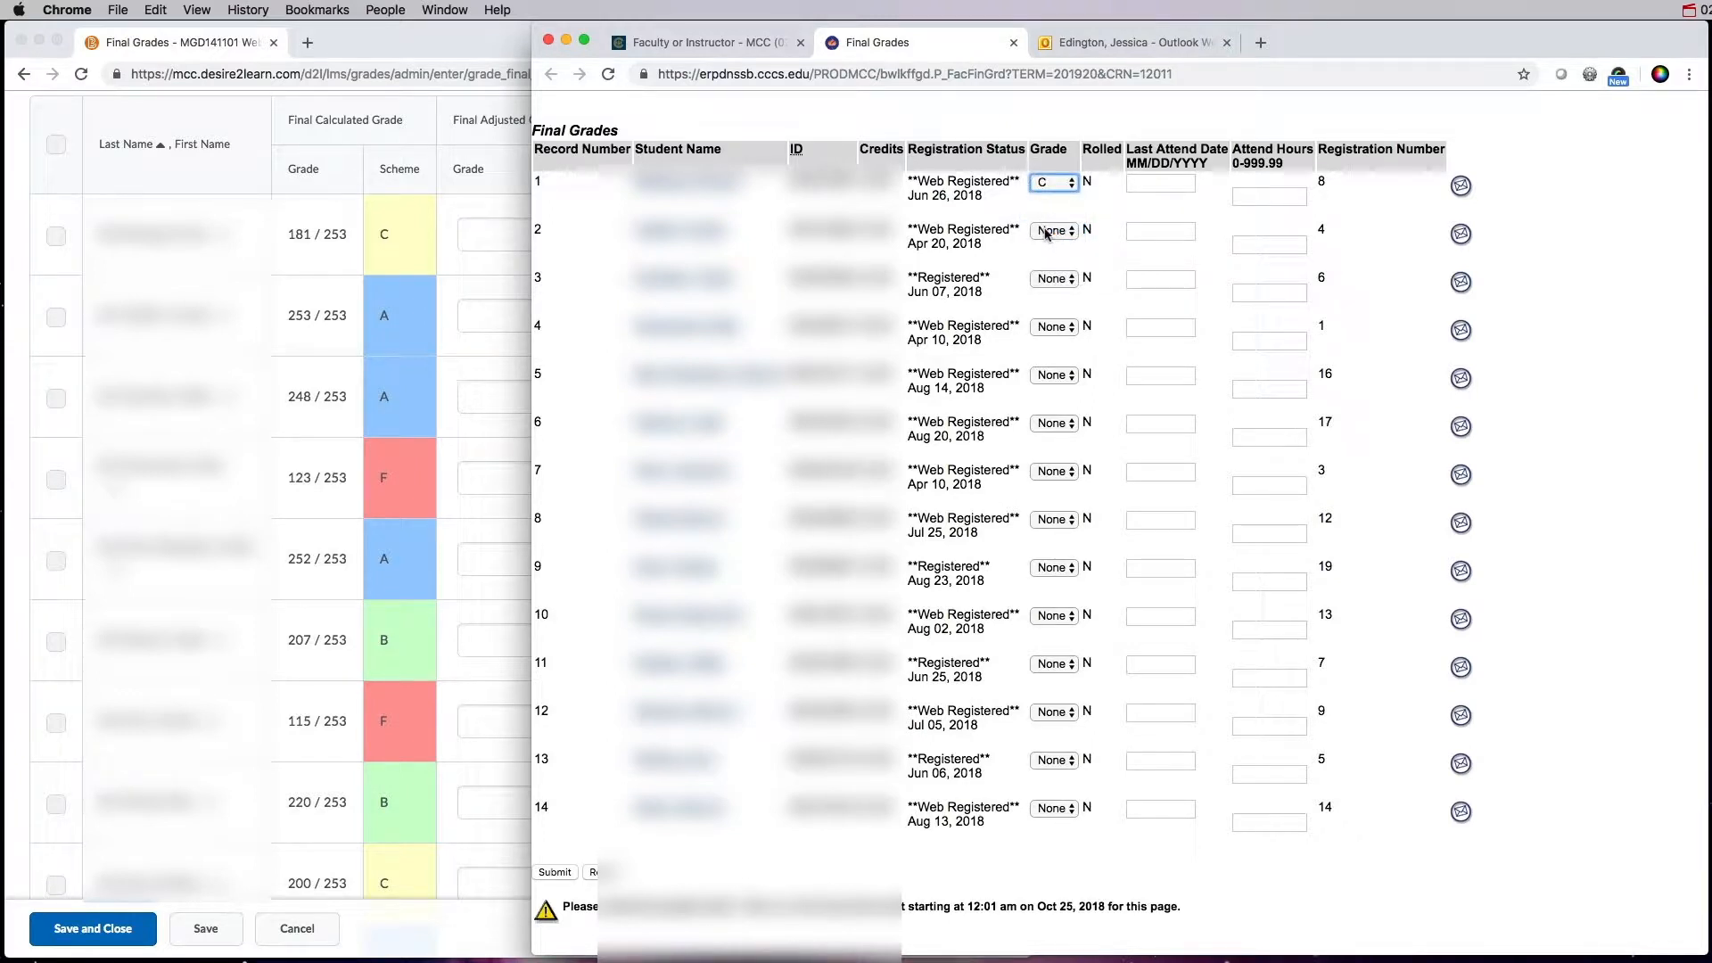
{"action": "left_click", "coordinate": [1047, 234]}
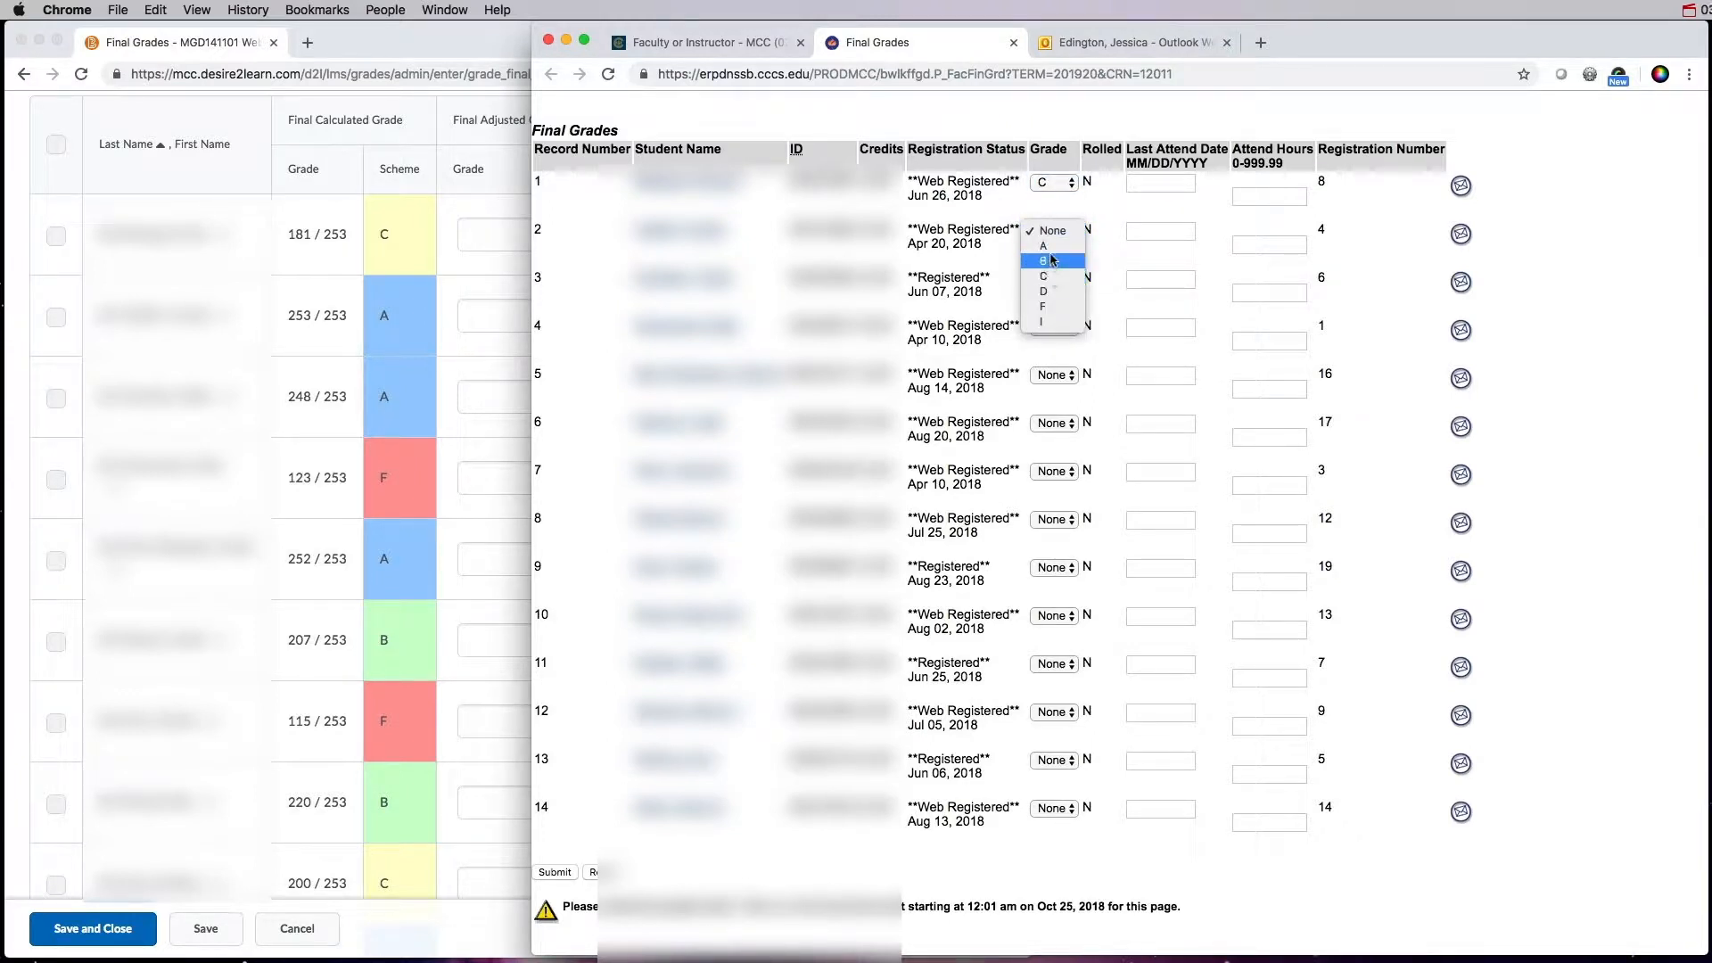
{"action": "left_click", "coordinate": [1051, 249]}
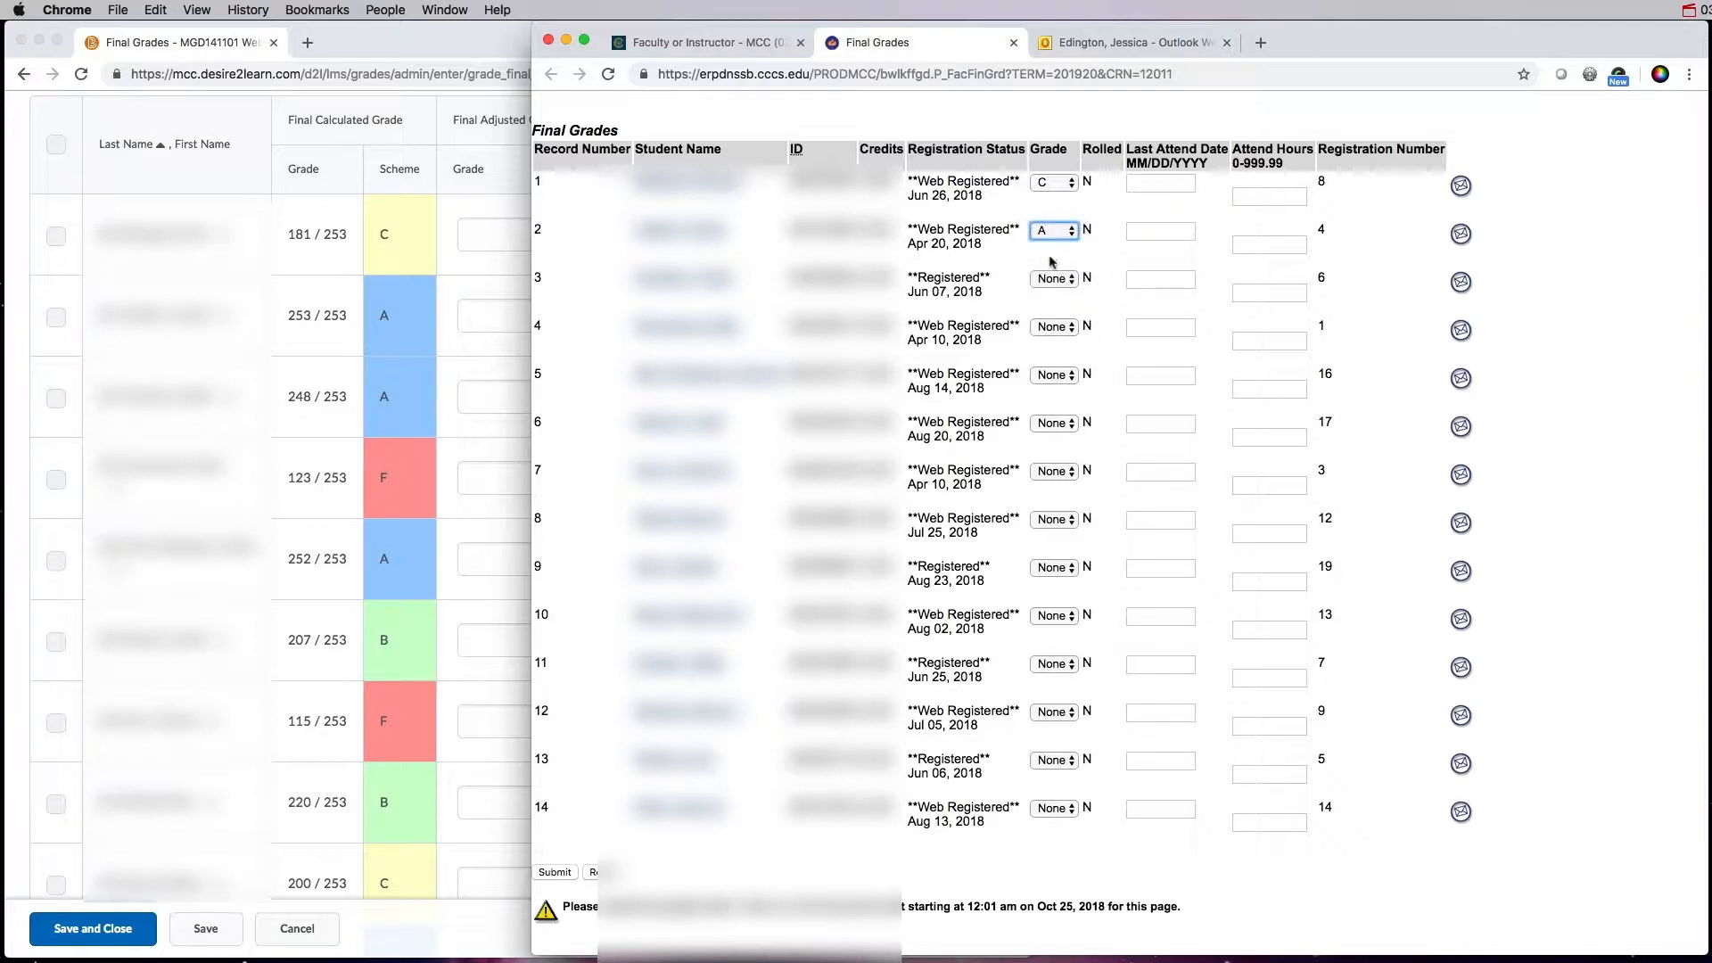
{"action": "left_click", "coordinate": [1052, 279]}
{"action": "left_click", "coordinate": [1053, 295]}
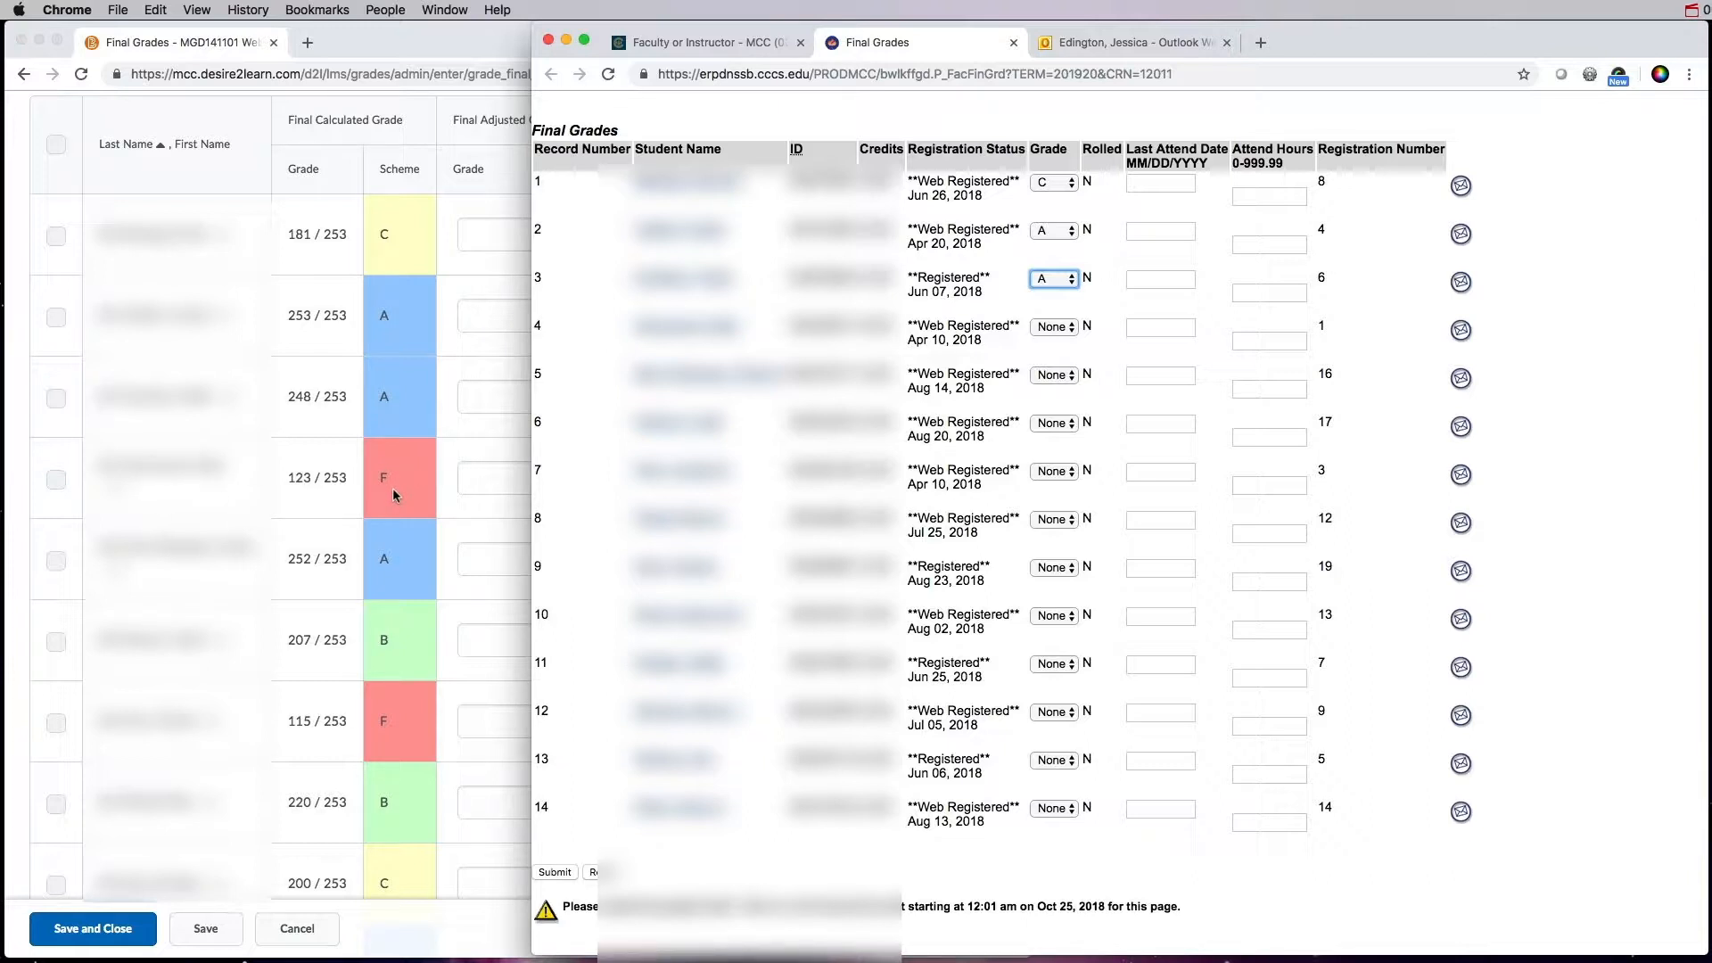
Assign record 4 a final grade of F with a last attend date of 10/08/2018
{"action": "left_click", "coordinate": [1068, 329]}
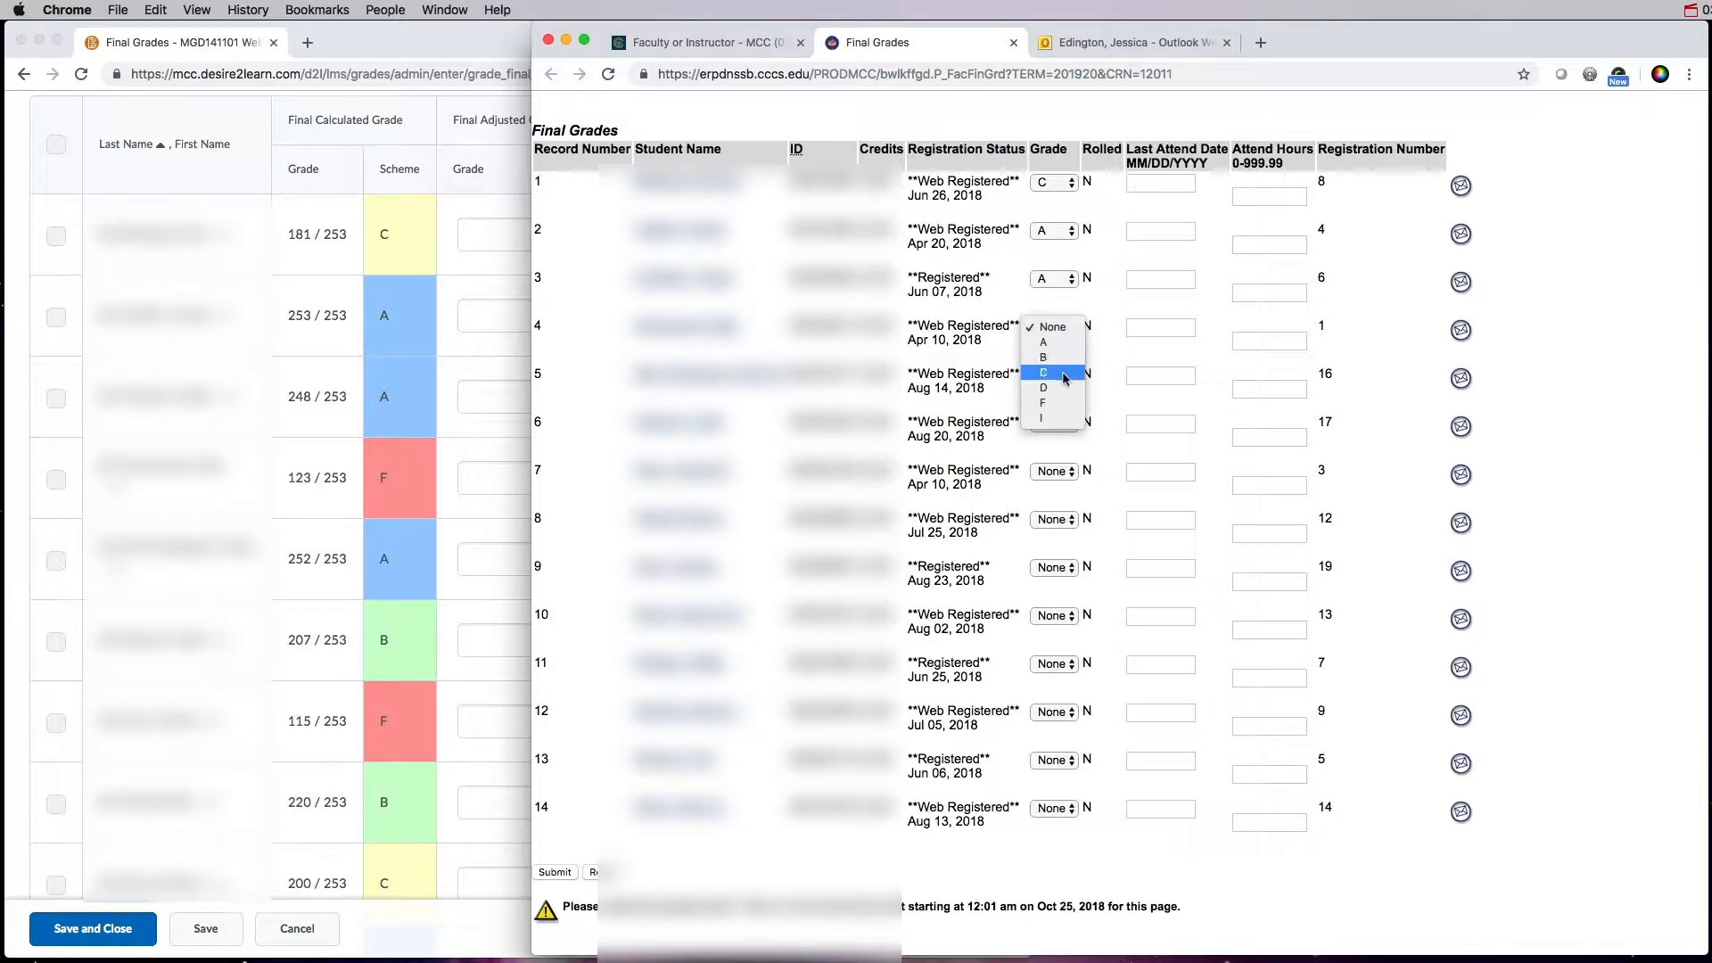
{"action": "left_click", "coordinate": [1061, 402]}
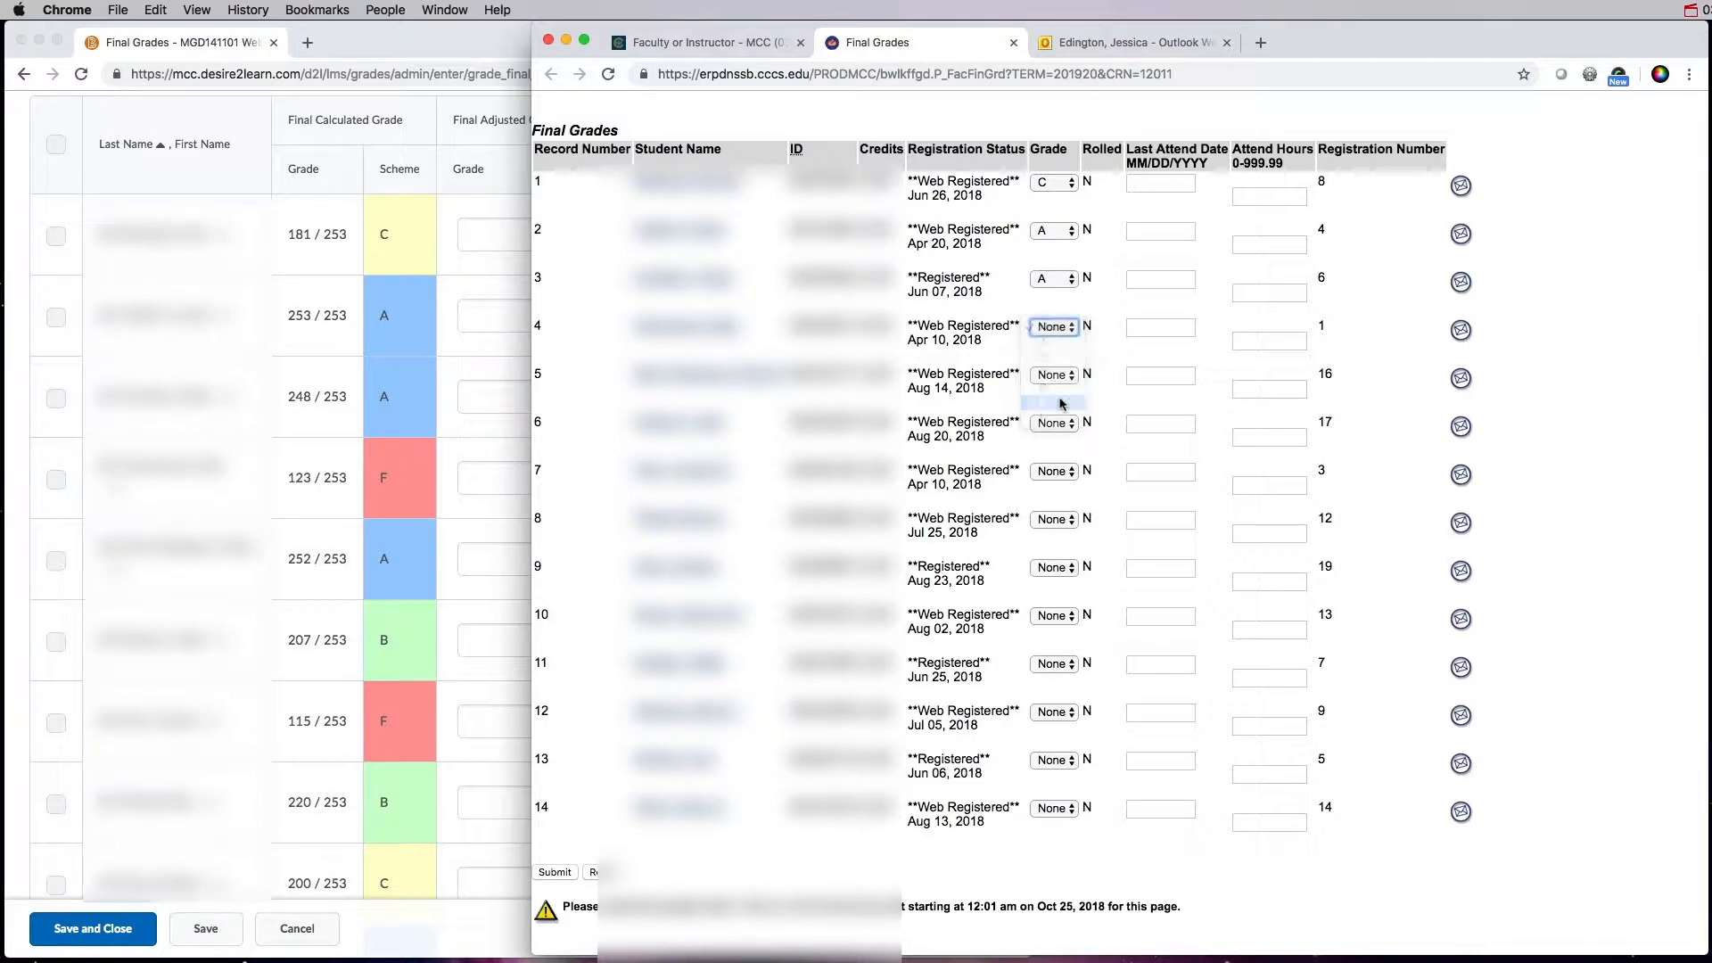
{"action": "left_click", "coordinate": [1134, 328]}
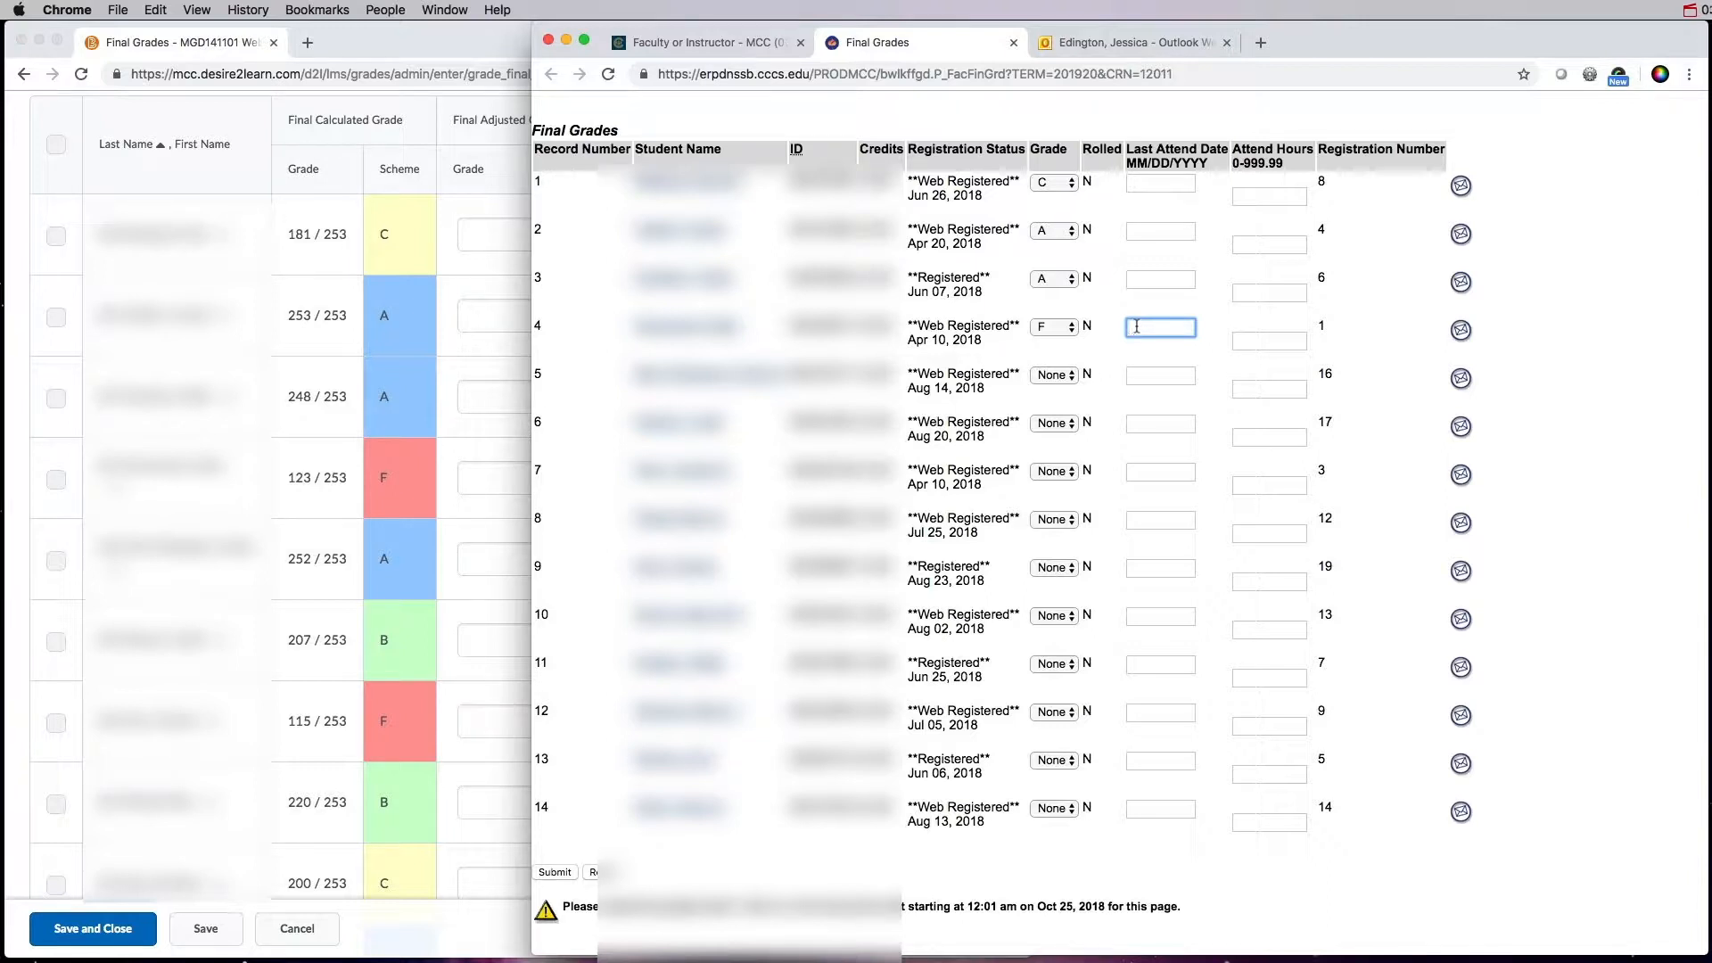
{"action": "type", "text": "10/08/2018"}
{"action": "left_click_drag", "start_coordinate": [1131, 328], "coordinate": [1189, 331]}
{"action": "left_click", "coordinate": [1188, 346]}
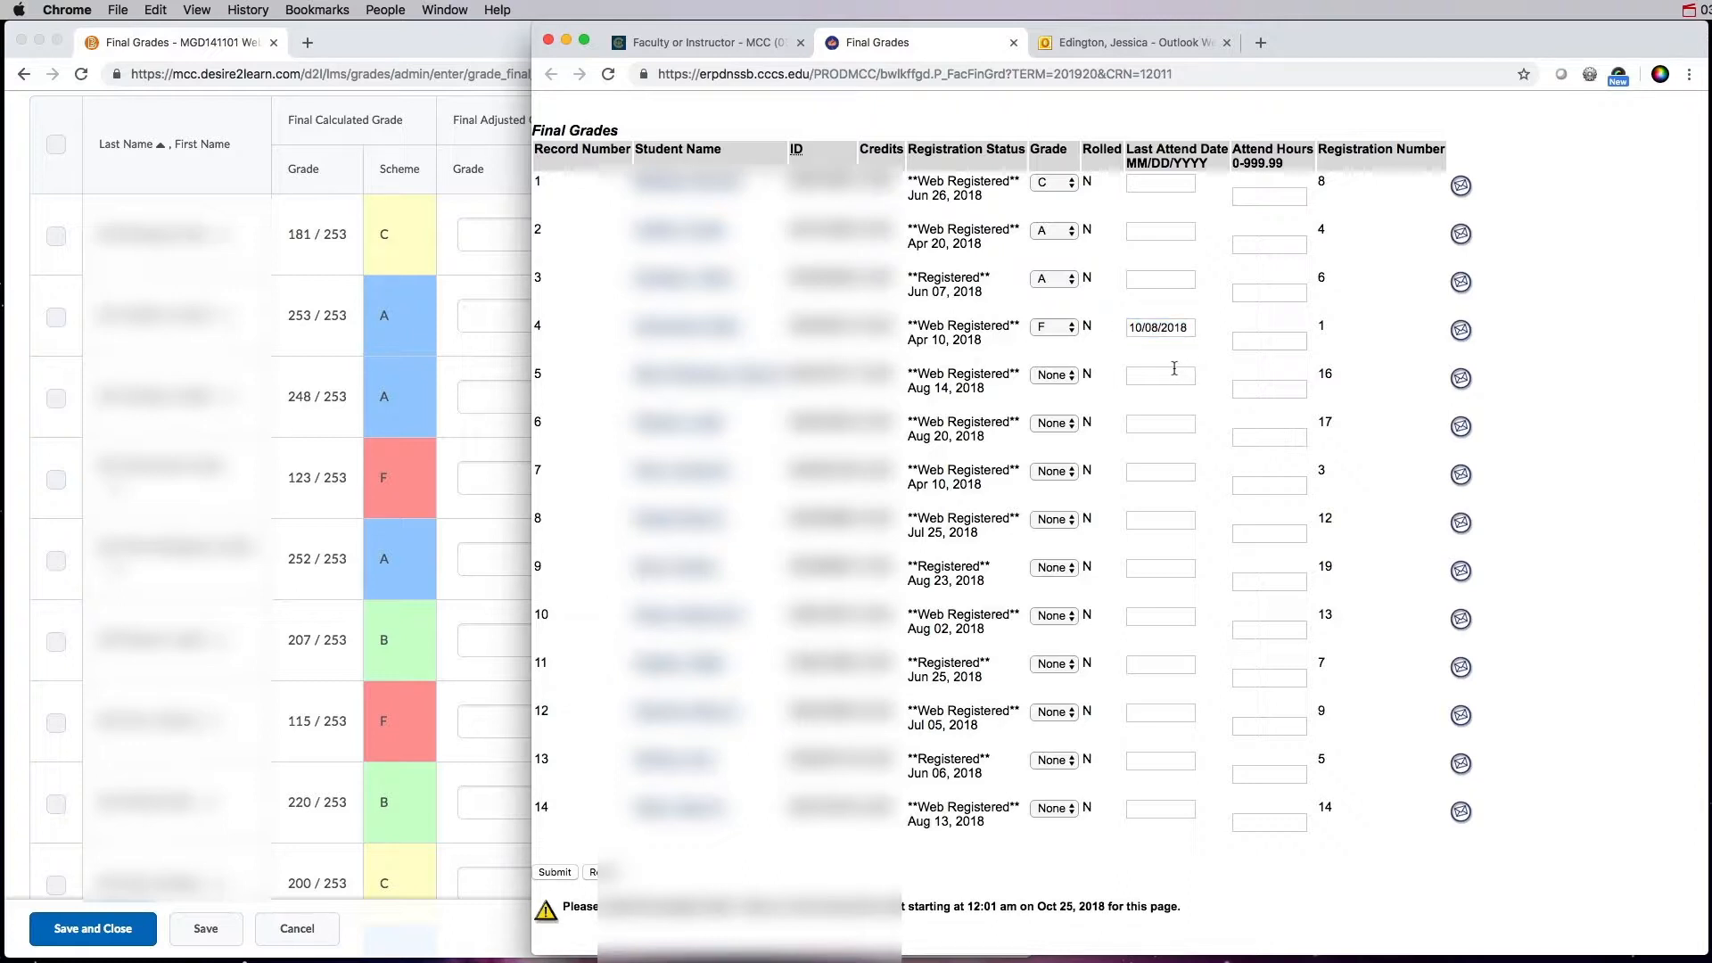
Open the D2L Classlist for the Web Design I course and view the first listed student's progress
{"action": "left_click", "coordinate": [490, 212]}
{"action": "scroll", "coordinate": [516, 240], "scroll_direction": "up", "scroll_amount": 5}
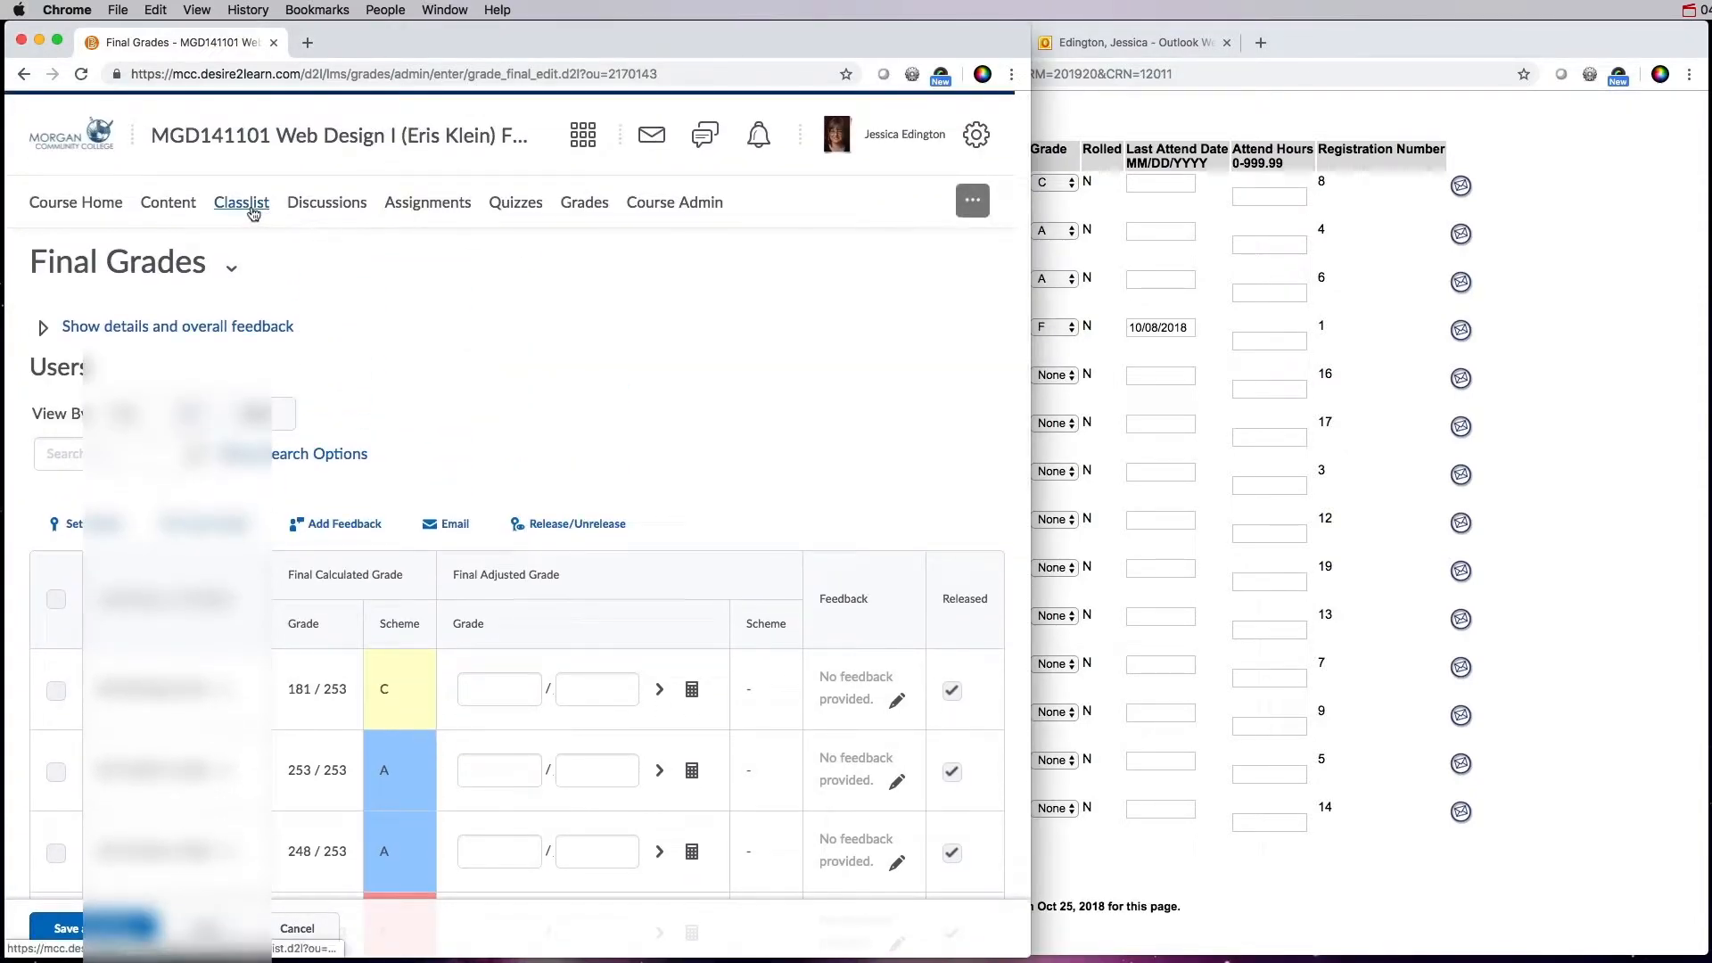
{"action": "left_click", "coordinate": [253, 213]}
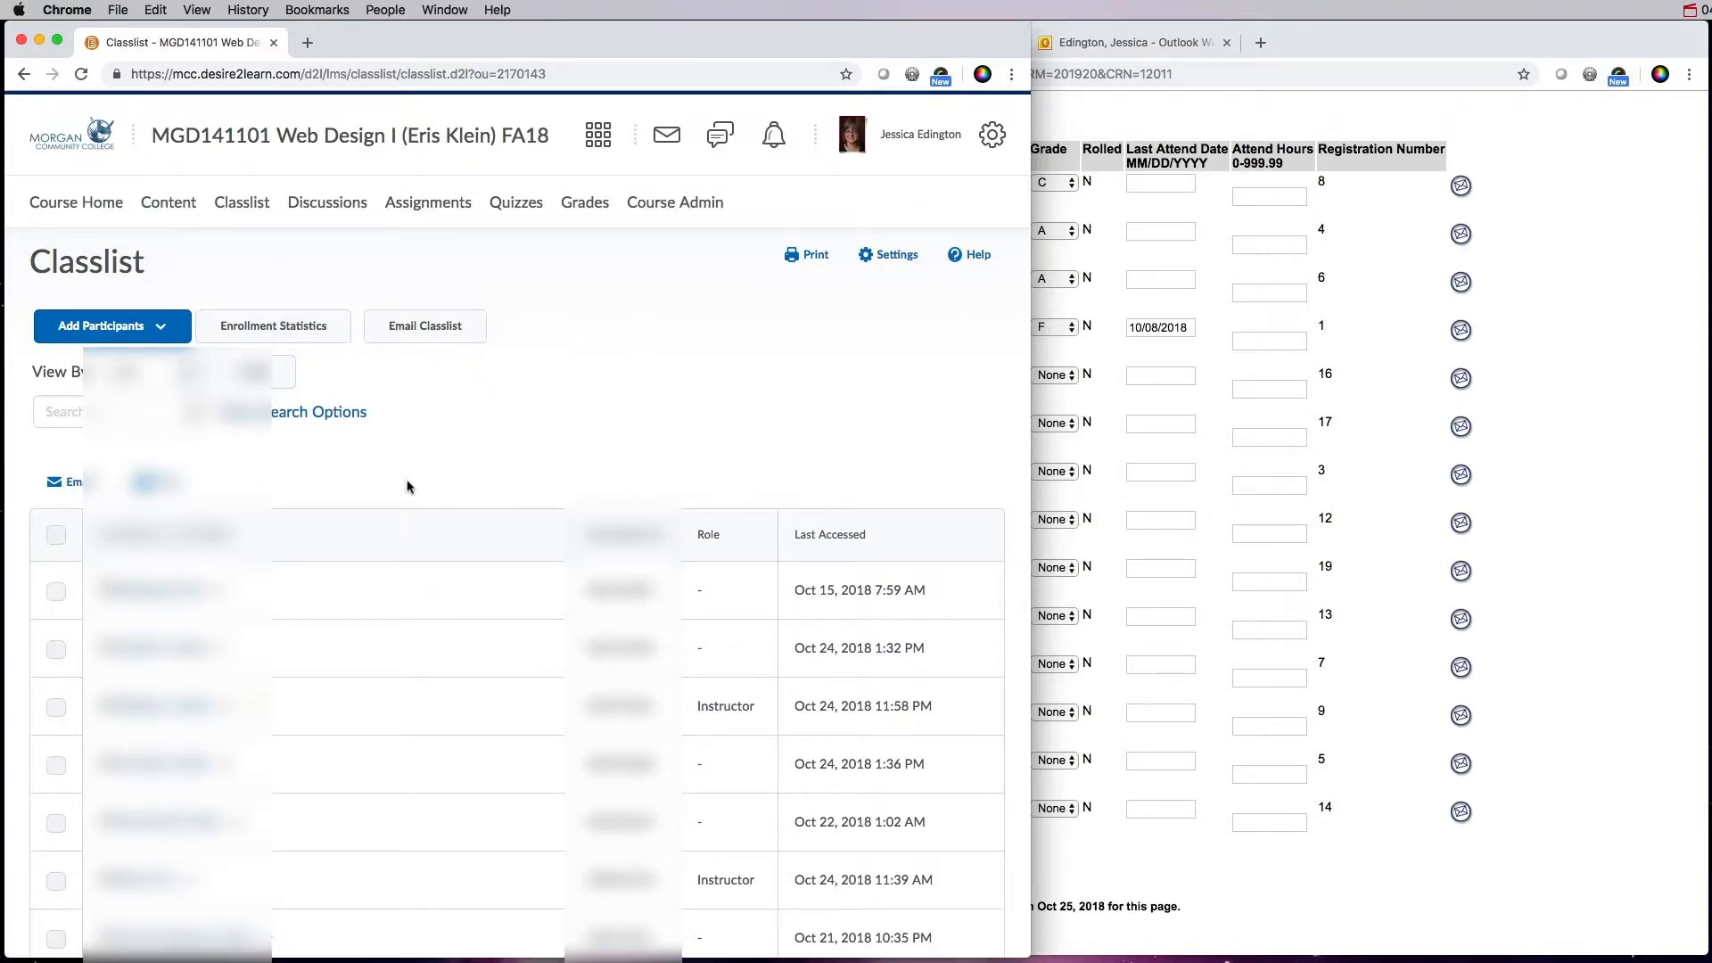
{"action": "scroll", "coordinate": [407, 486], "scroll_direction": "down", "scroll_amount": 3}
{"action": "scroll", "coordinate": [408, 481], "scroll_direction": "down", "scroll_amount": 2}
{"action": "scroll", "coordinate": [401, 476], "scroll_direction": "up", "scroll_amount": 3}
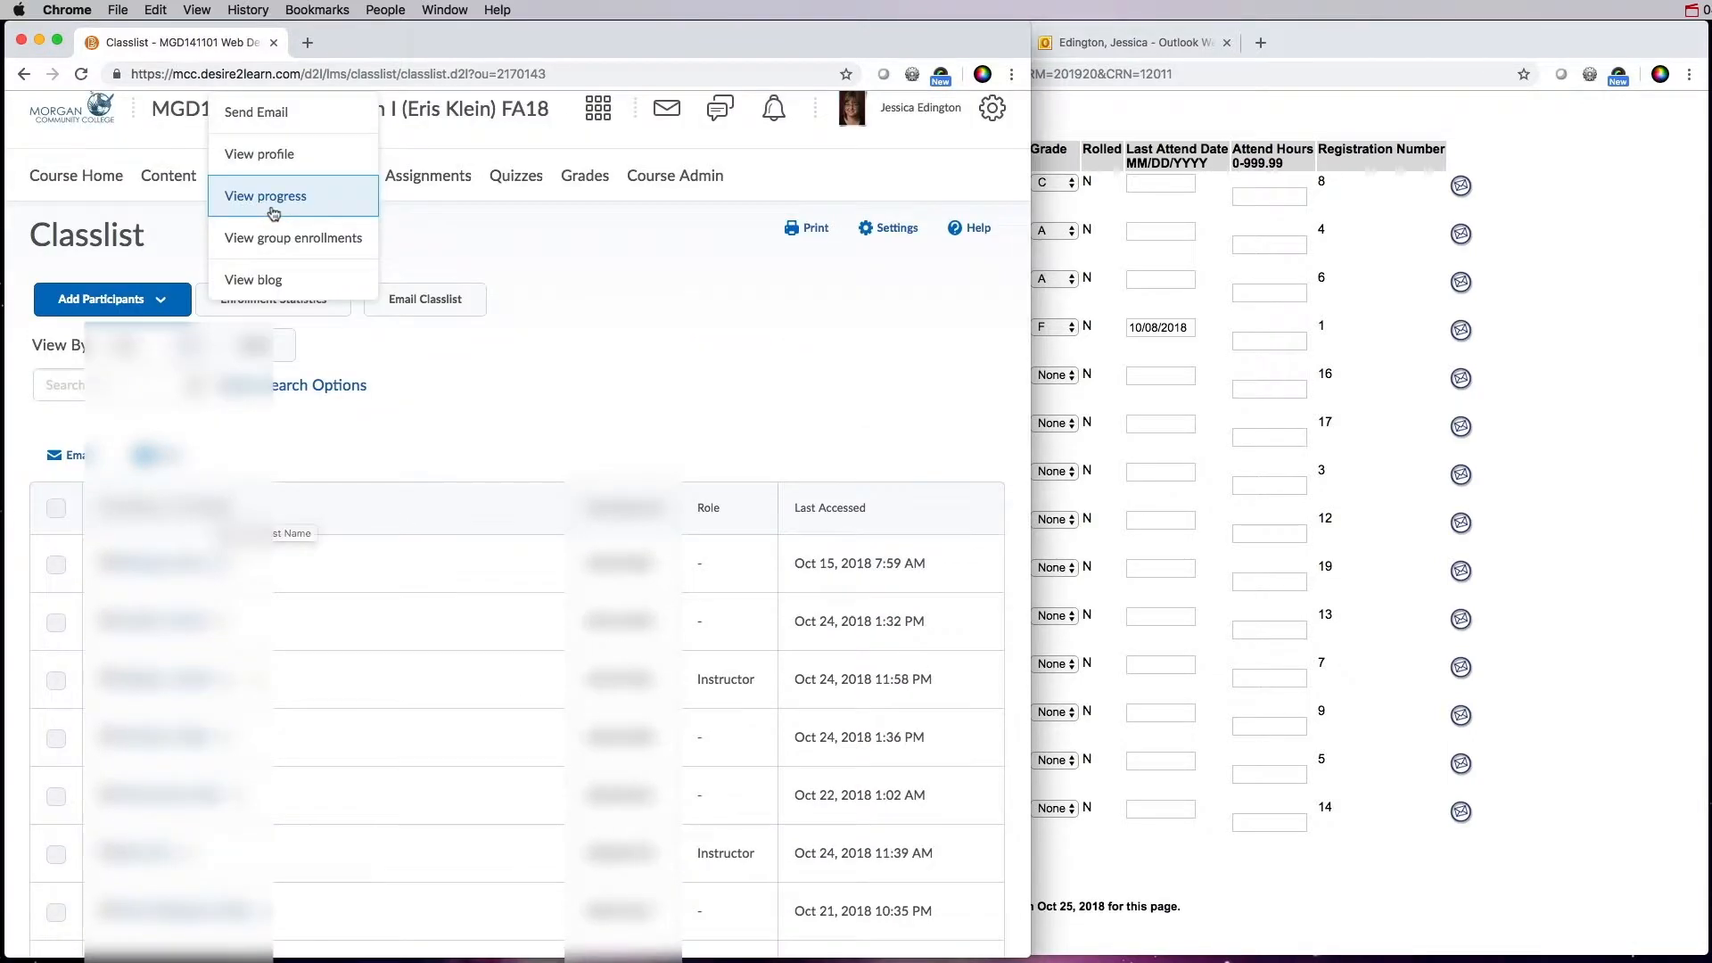
{"action": "left_click", "coordinate": [220, 564]}
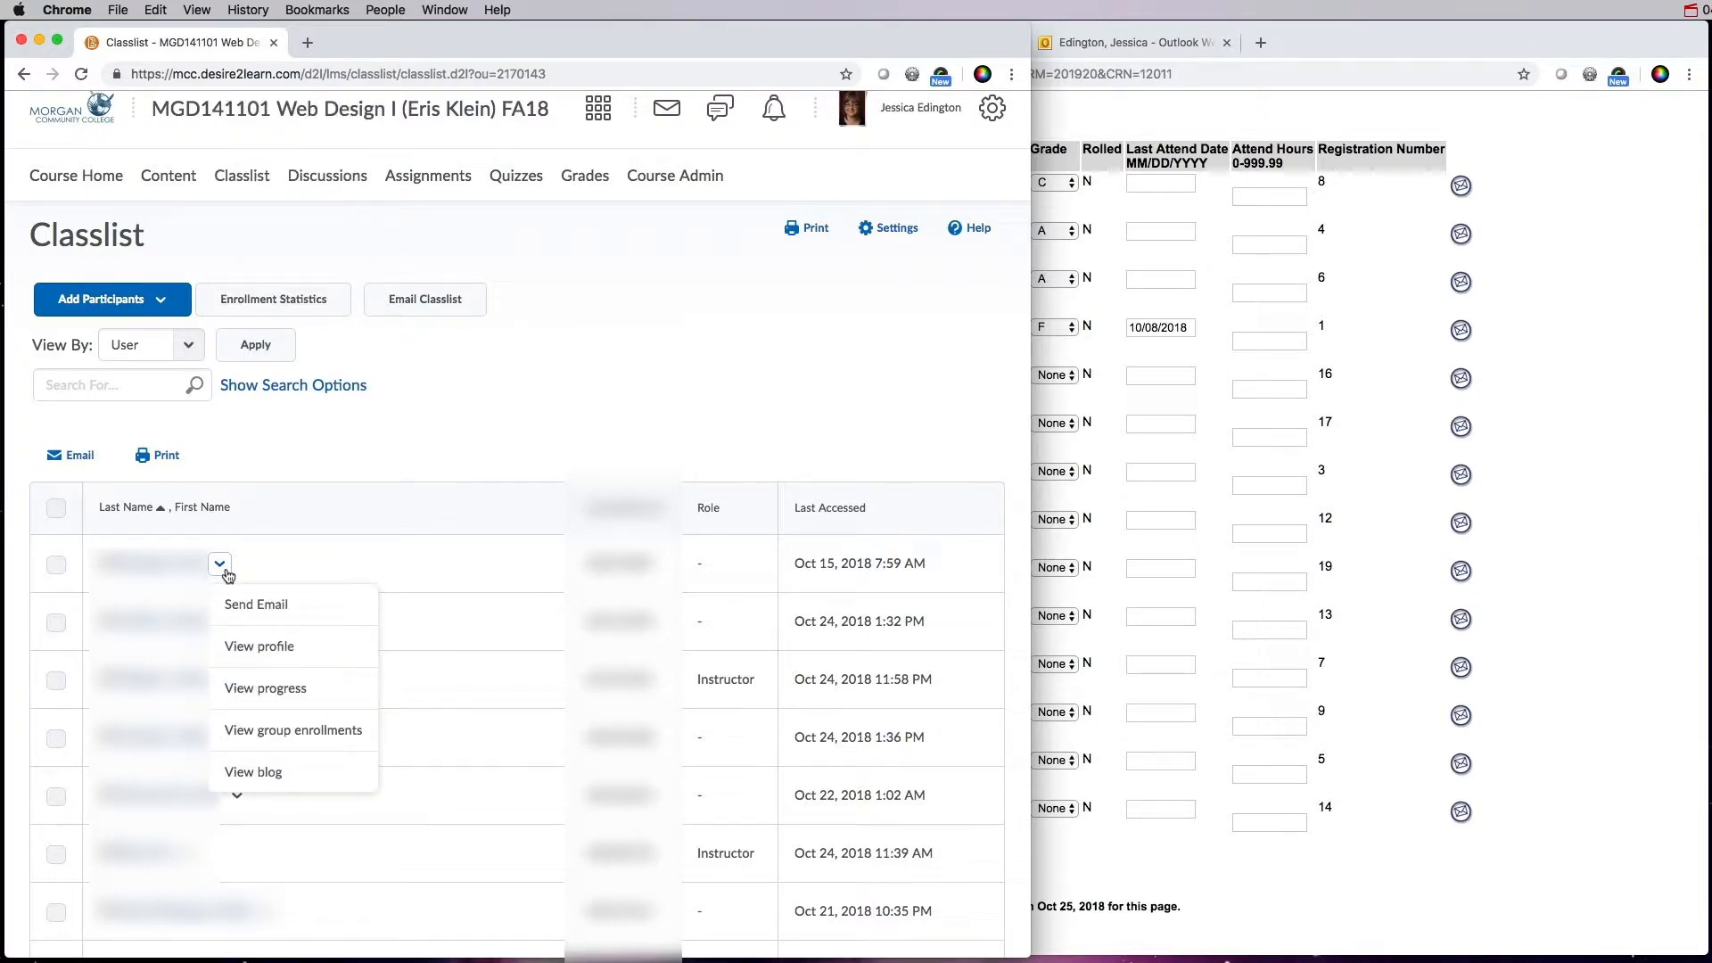
{"action": "left_click", "coordinate": [285, 698]}
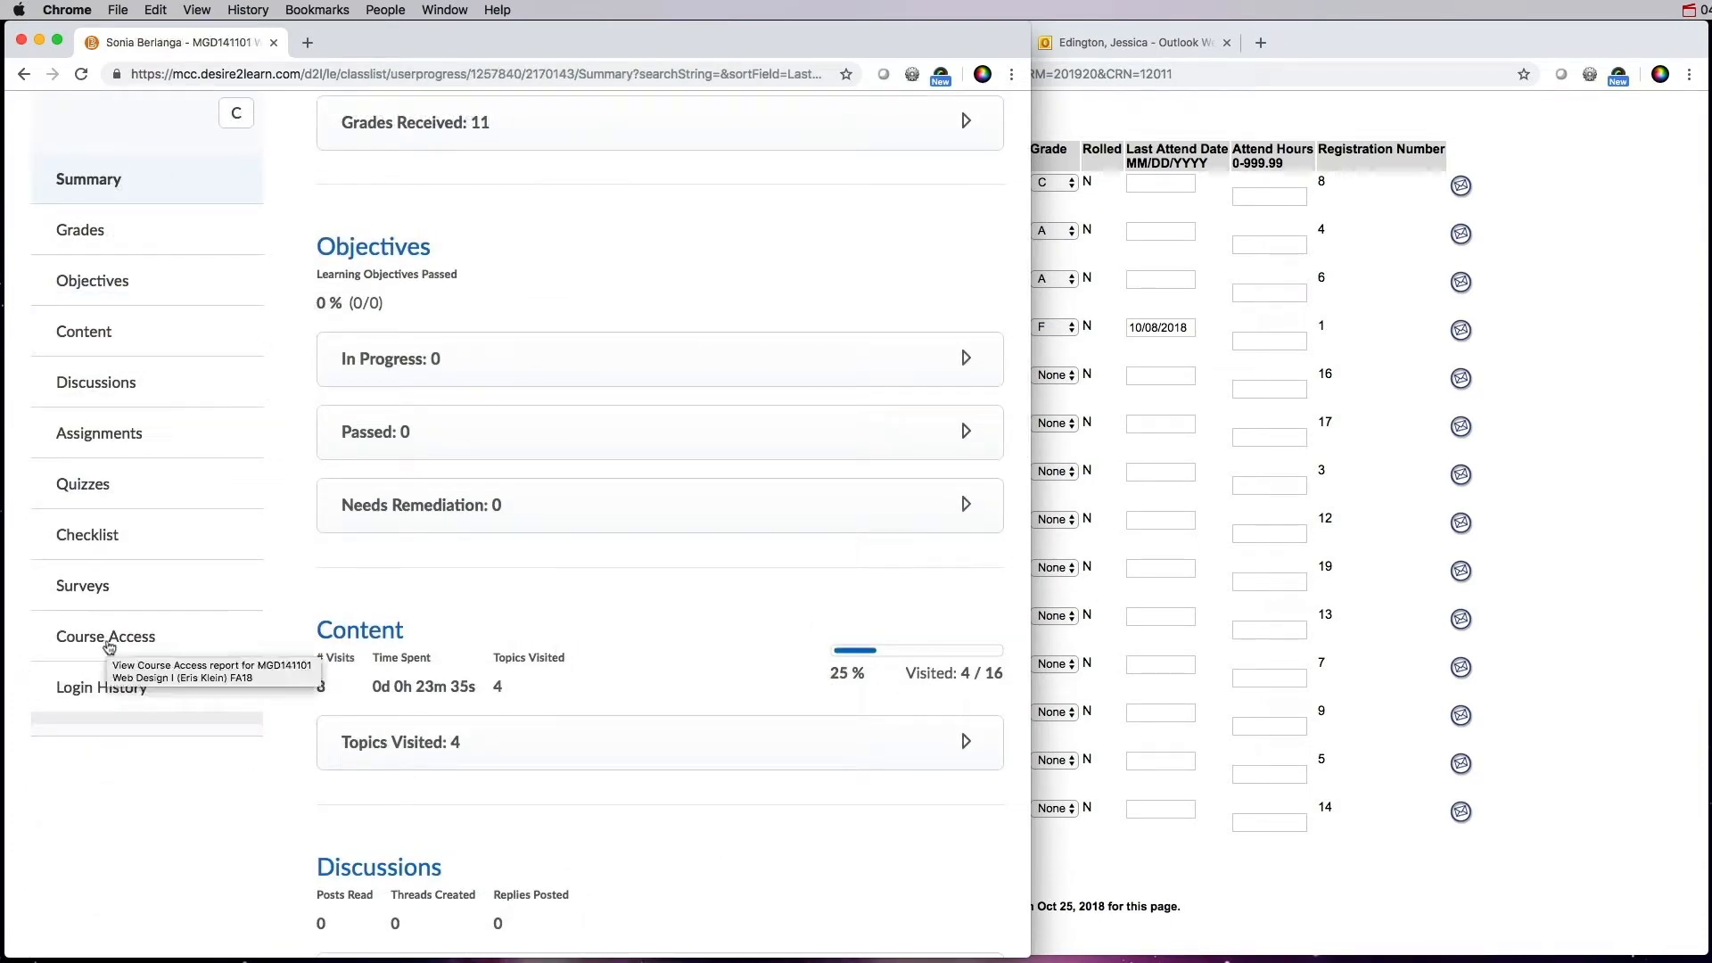
Examine the student's Course Access and Login History reports for dates of recent activity
{"action": "left_click", "coordinate": [109, 643]}
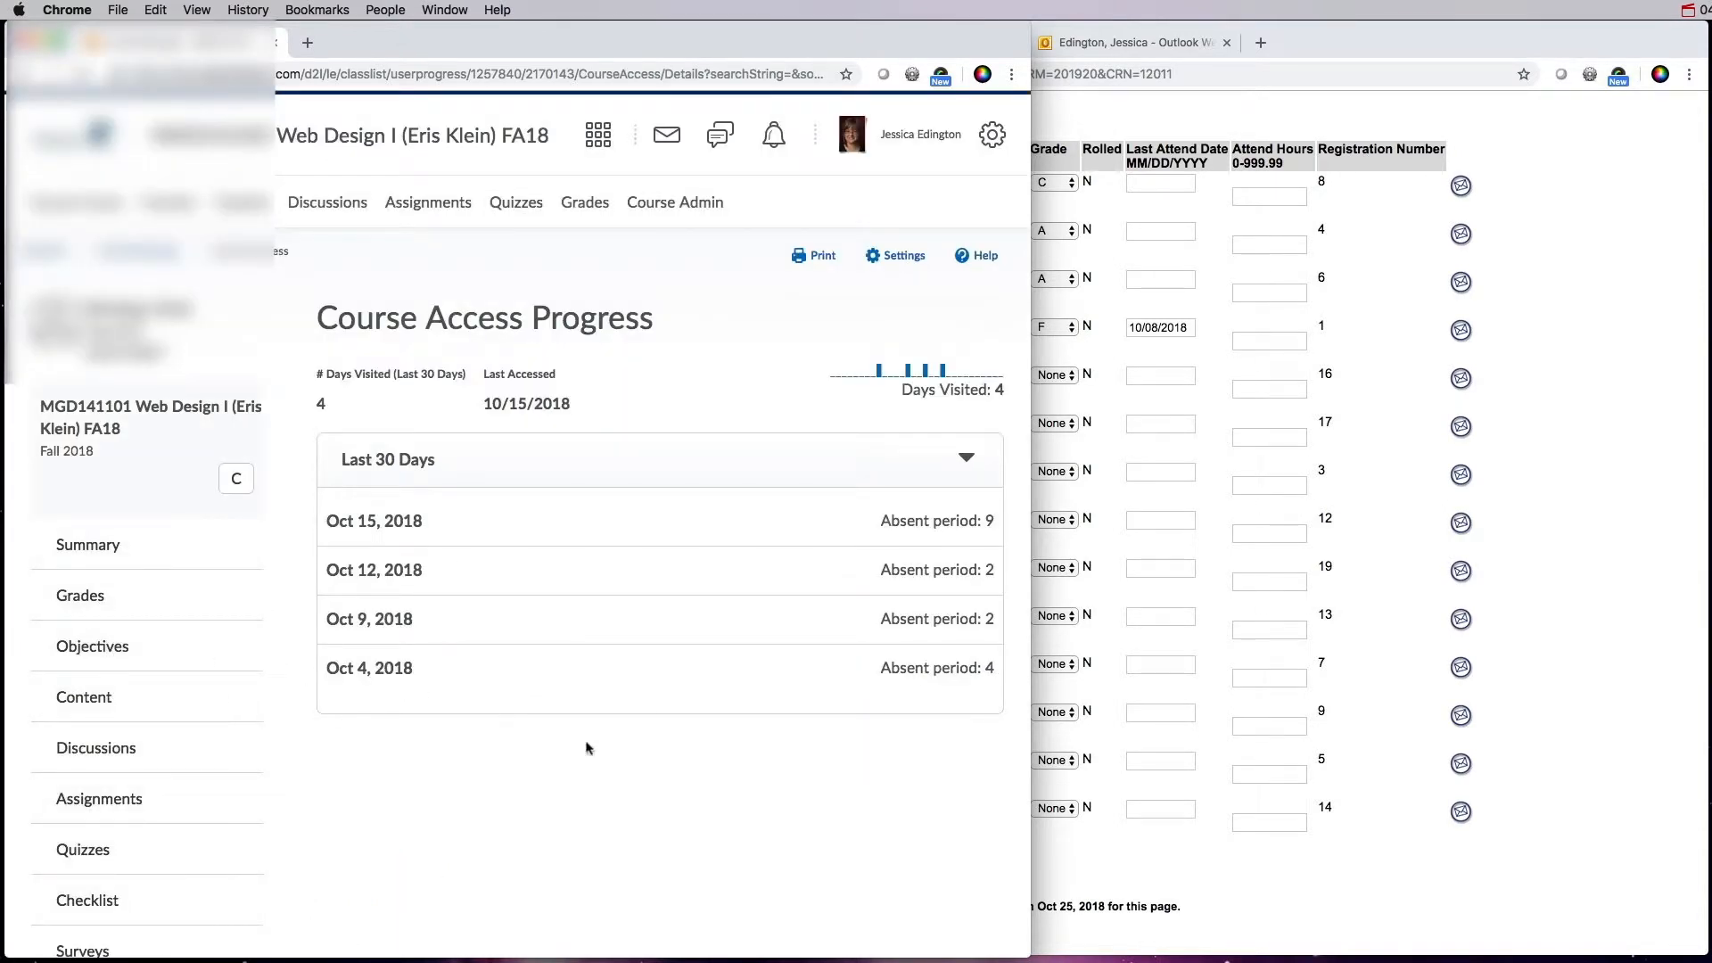
{"action": "scroll", "coordinate": [711, 793], "scroll_direction": "down", "scroll_amount": 3}
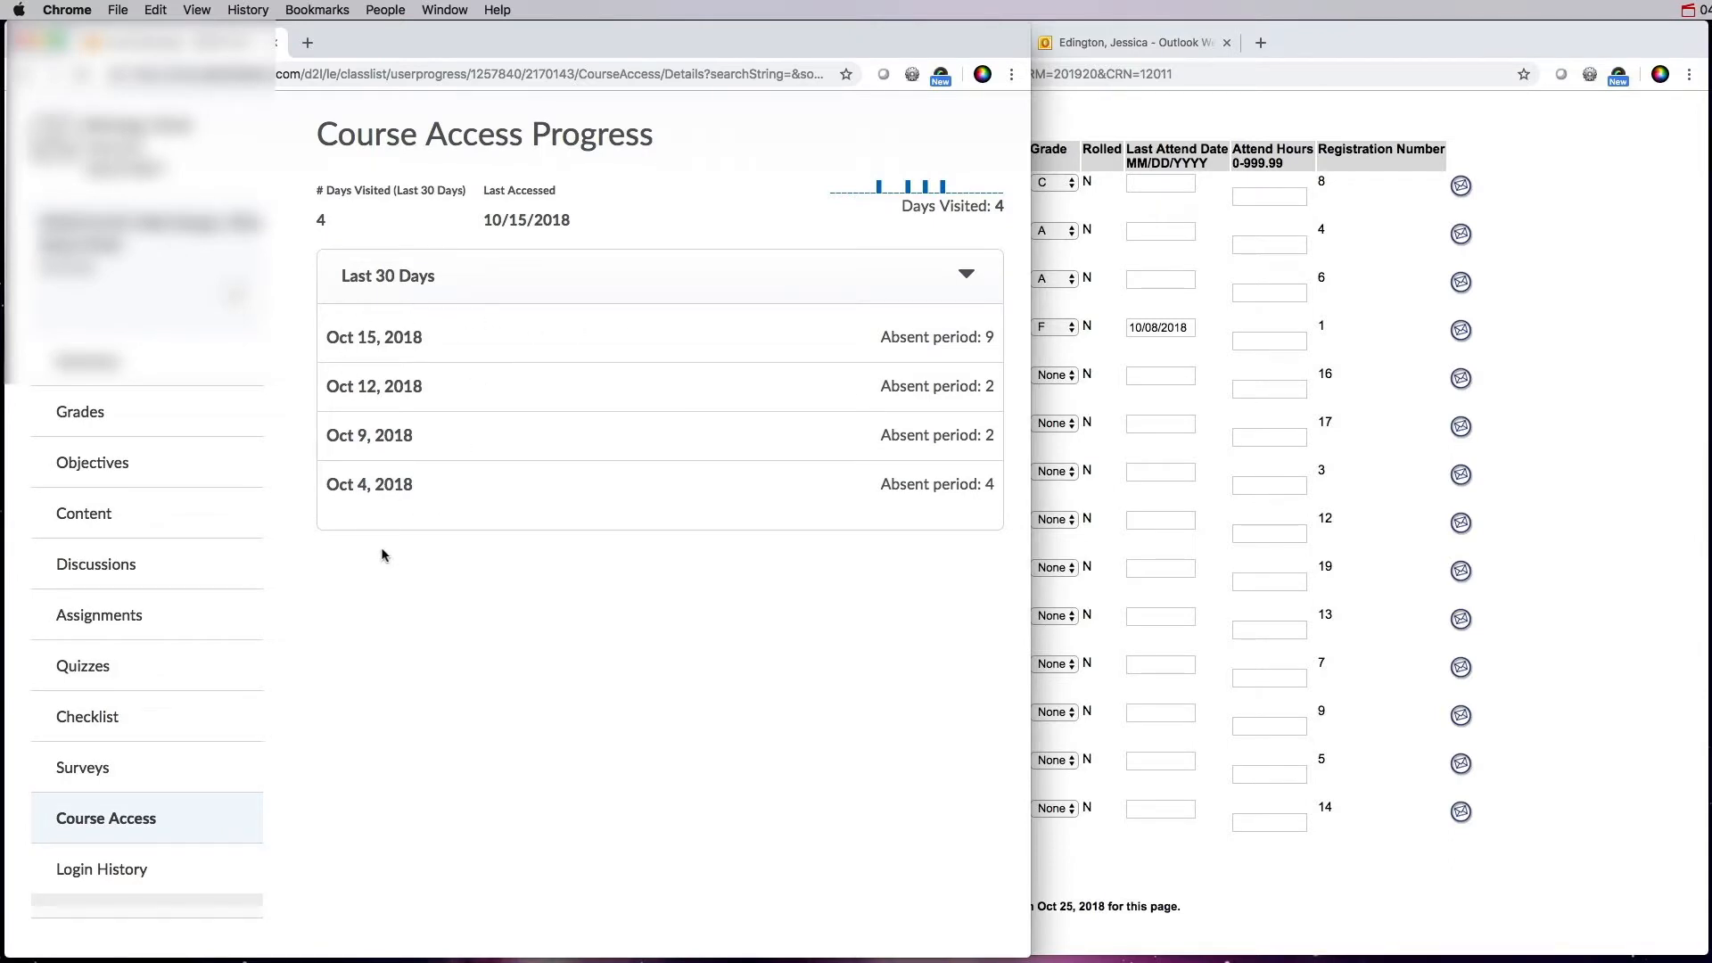
{"action": "left_click", "coordinate": [143, 875]}
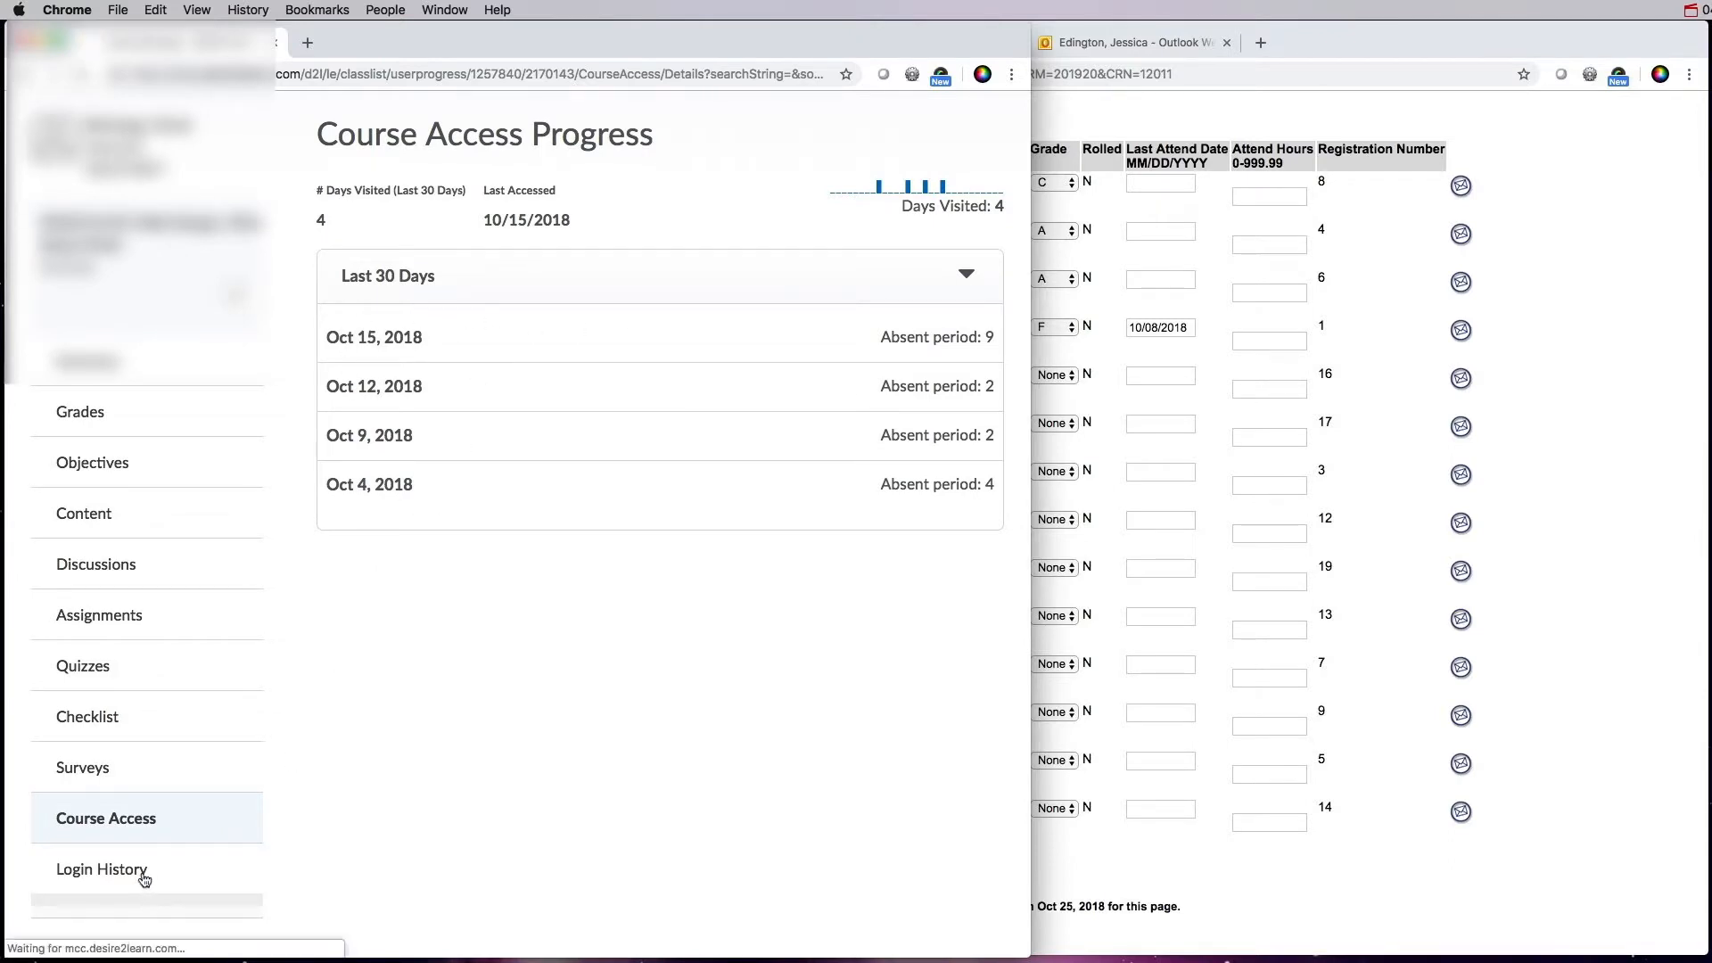
{"action": "scroll", "coordinate": [478, 792], "scroll_direction": "down", "scroll_amount": 5}
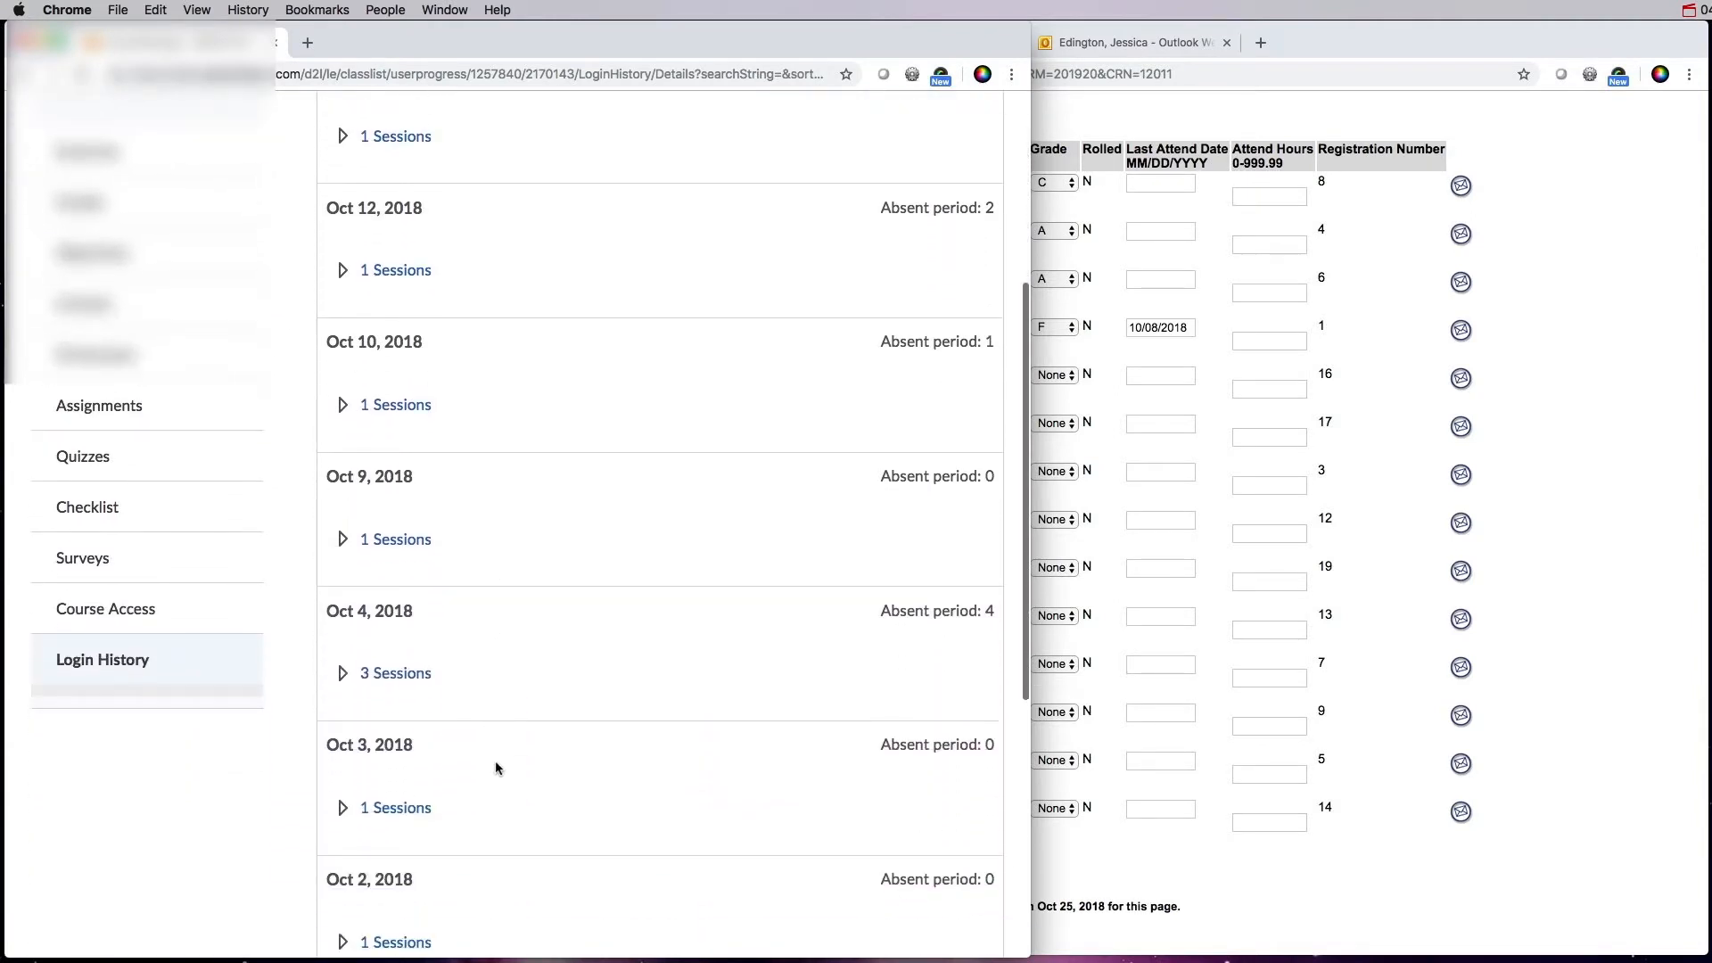
{"action": "scroll", "coordinate": [494, 765], "scroll_direction": "up", "scroll_amount": 3}
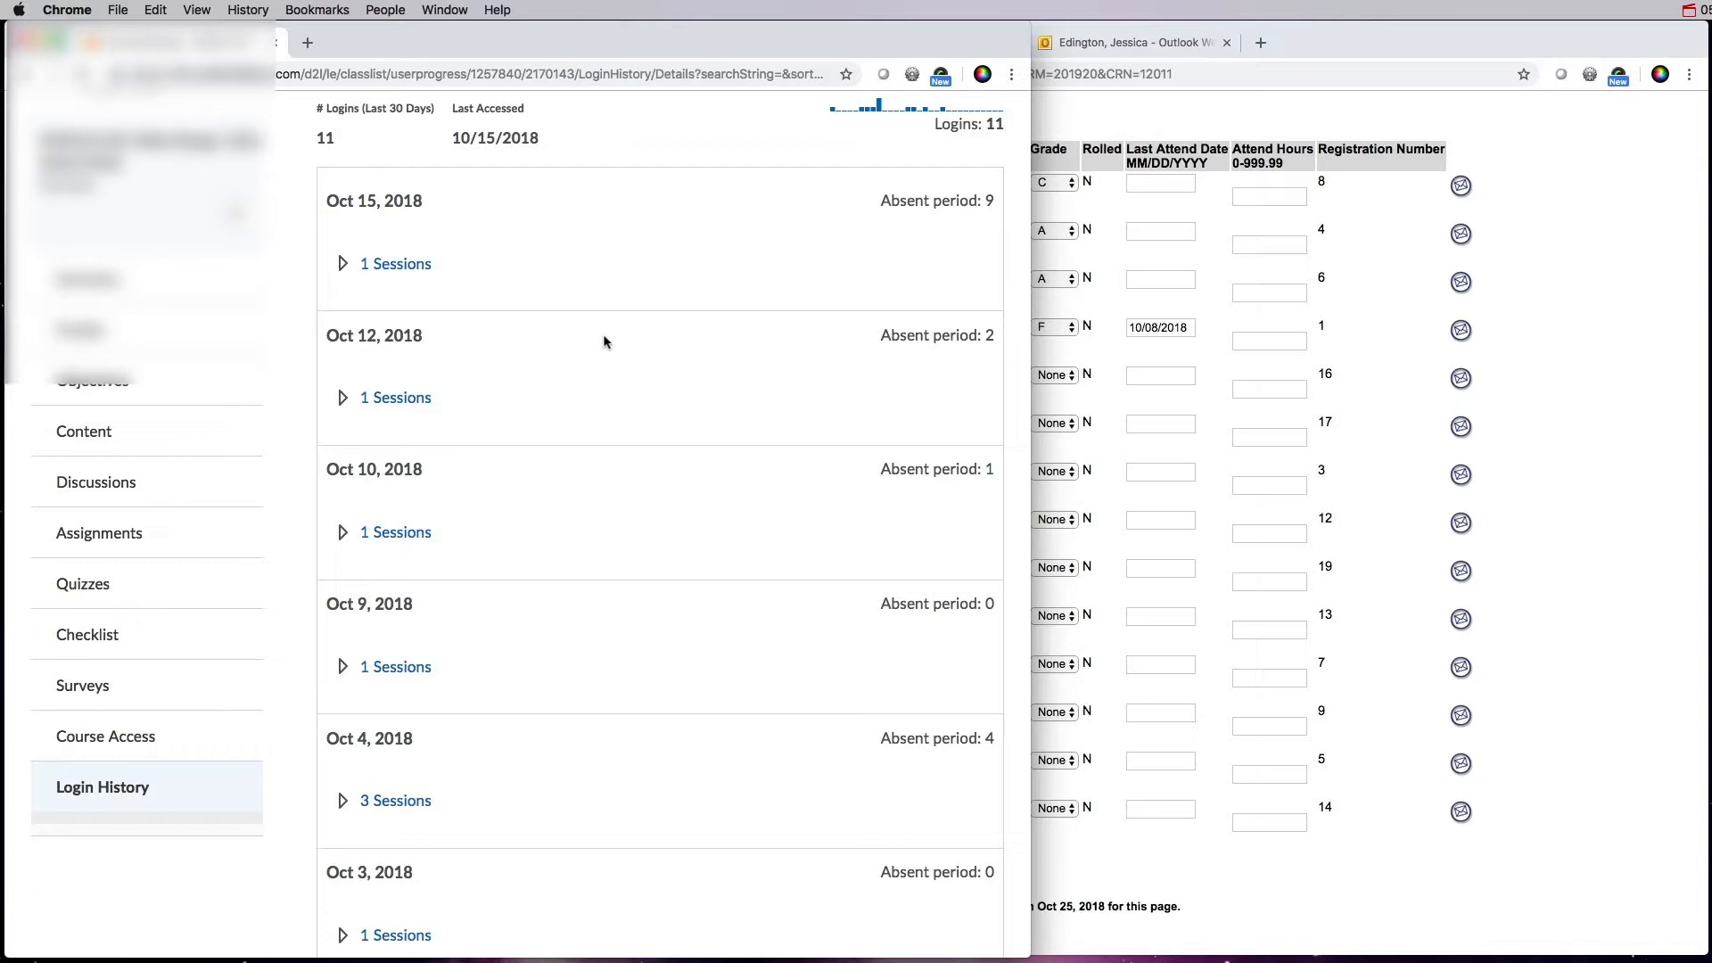
Return to the final grades roster, check the time limit notice, and submit the entered grades
{"action": "left_click", "coordinate": [1534, 371]}
{"action": "scroll", "coordinate": [1092, 381], "scroll_direction": "up", "scroll_amount": 1}
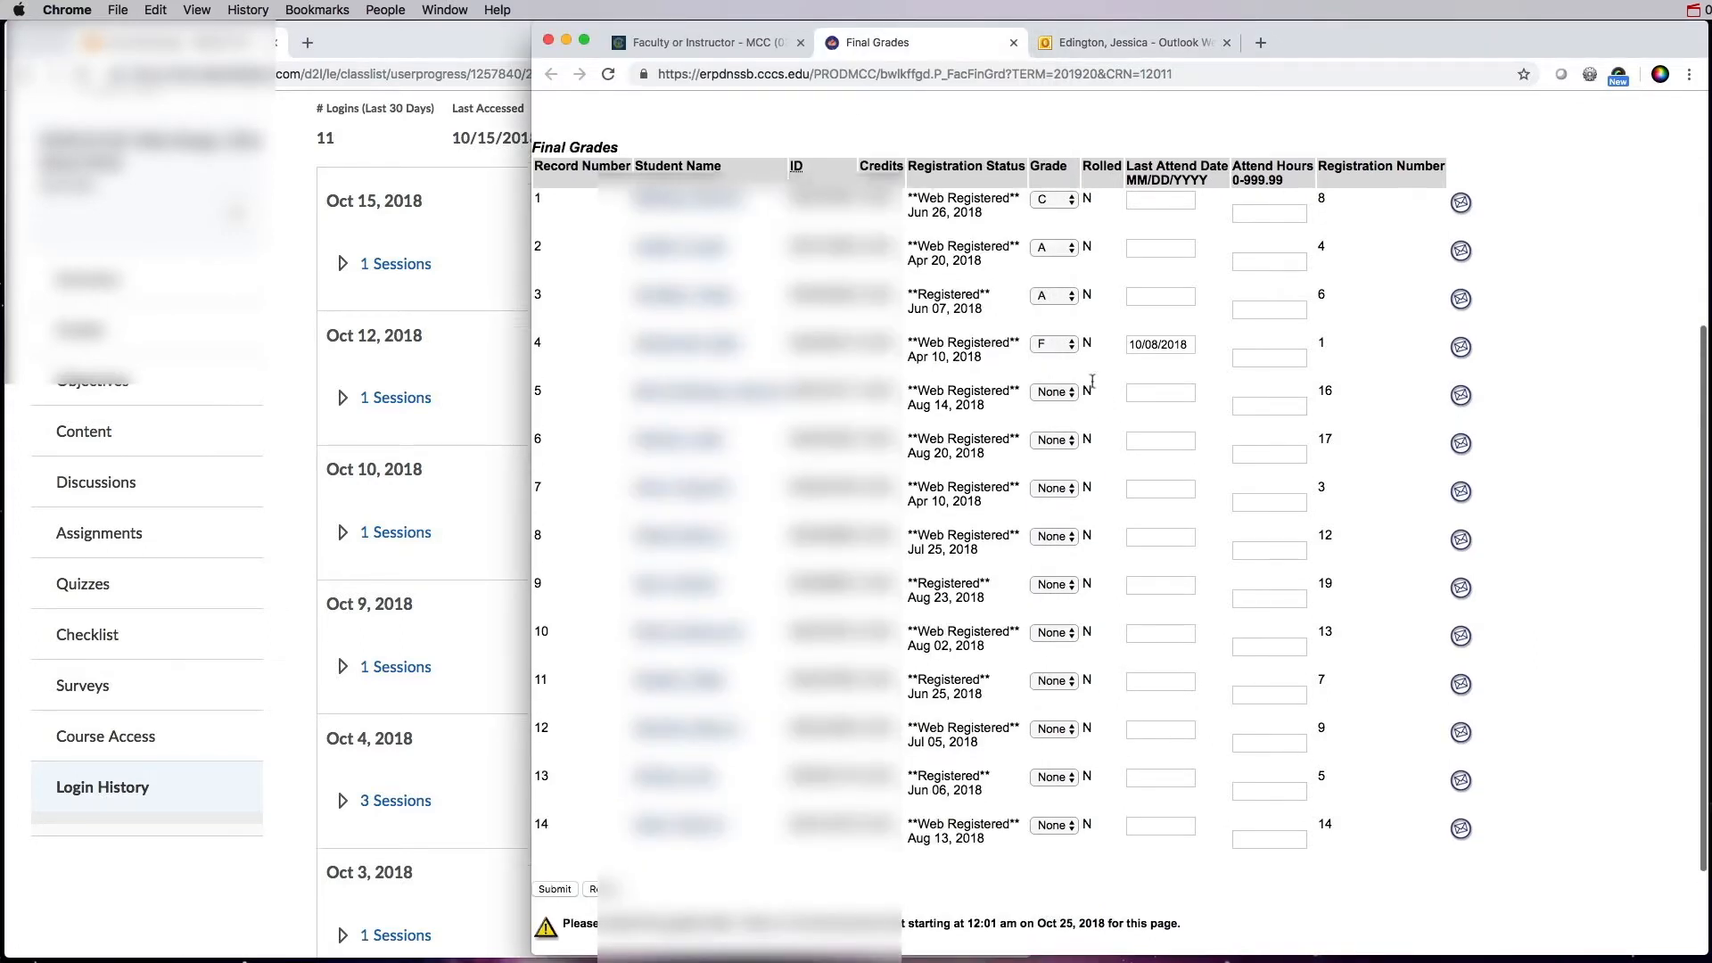
{"action": "scroll", "coordinate": [1092, 382], "scroll_direction": "up", "scroll_amount": 4}
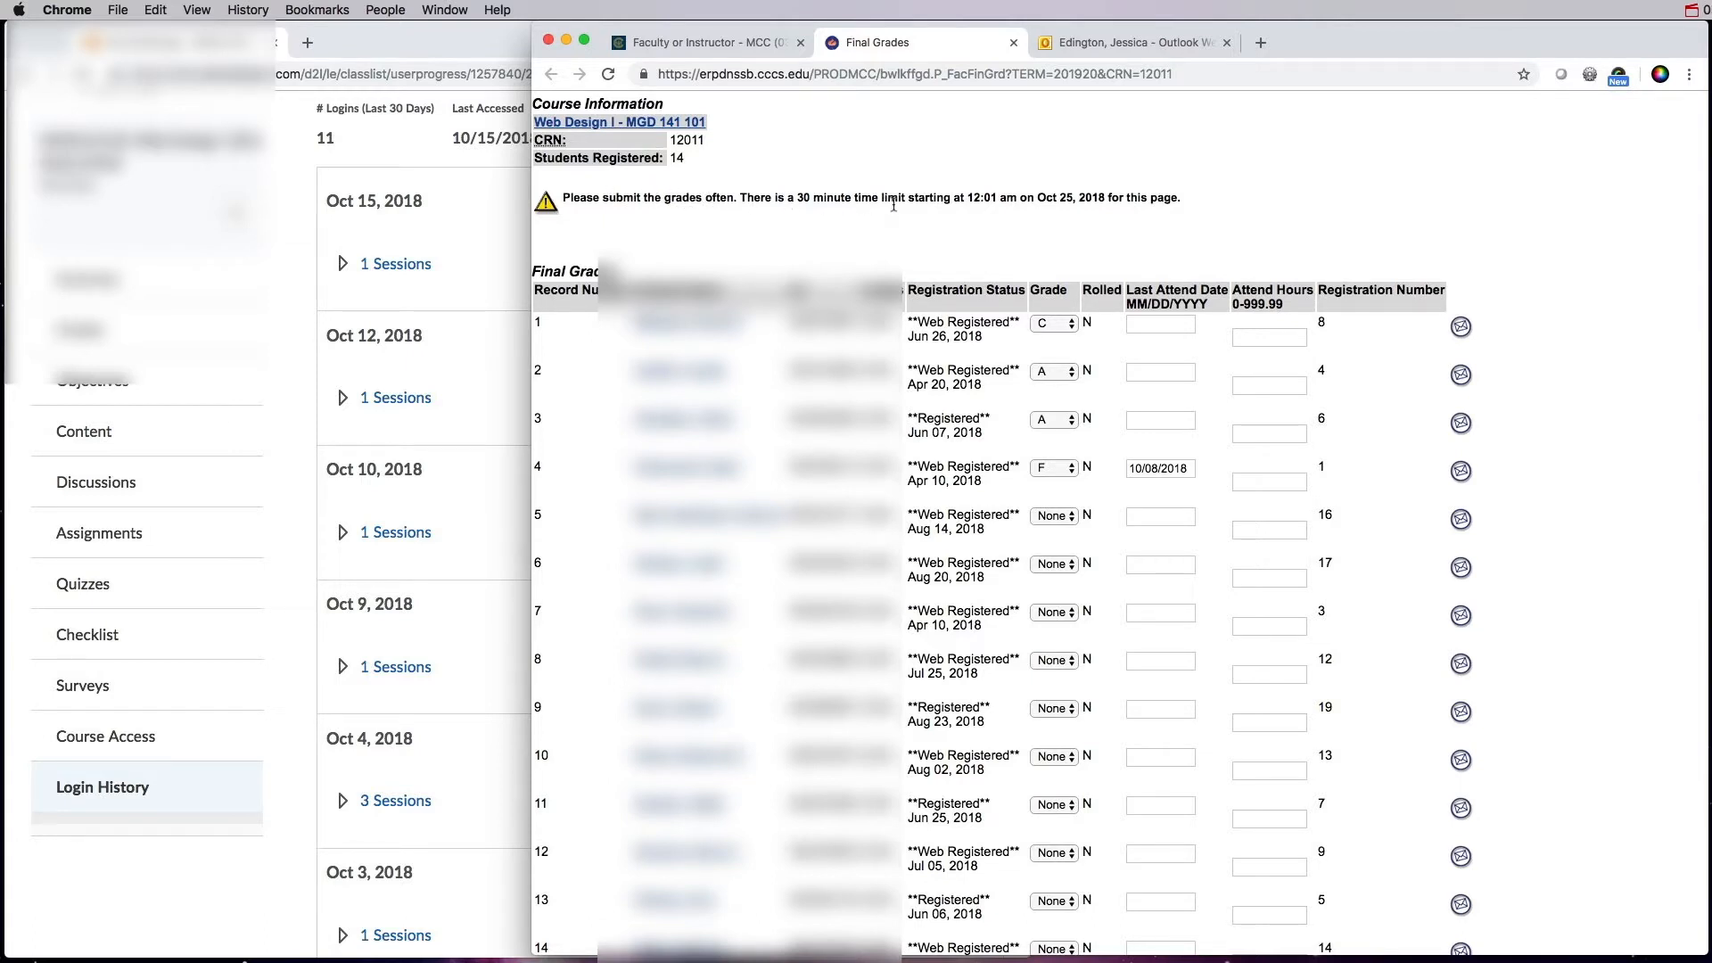
{"action": "scroll", "coordinate": [893, 205], "scroll_direction": "down", "scroll_amount": 3}
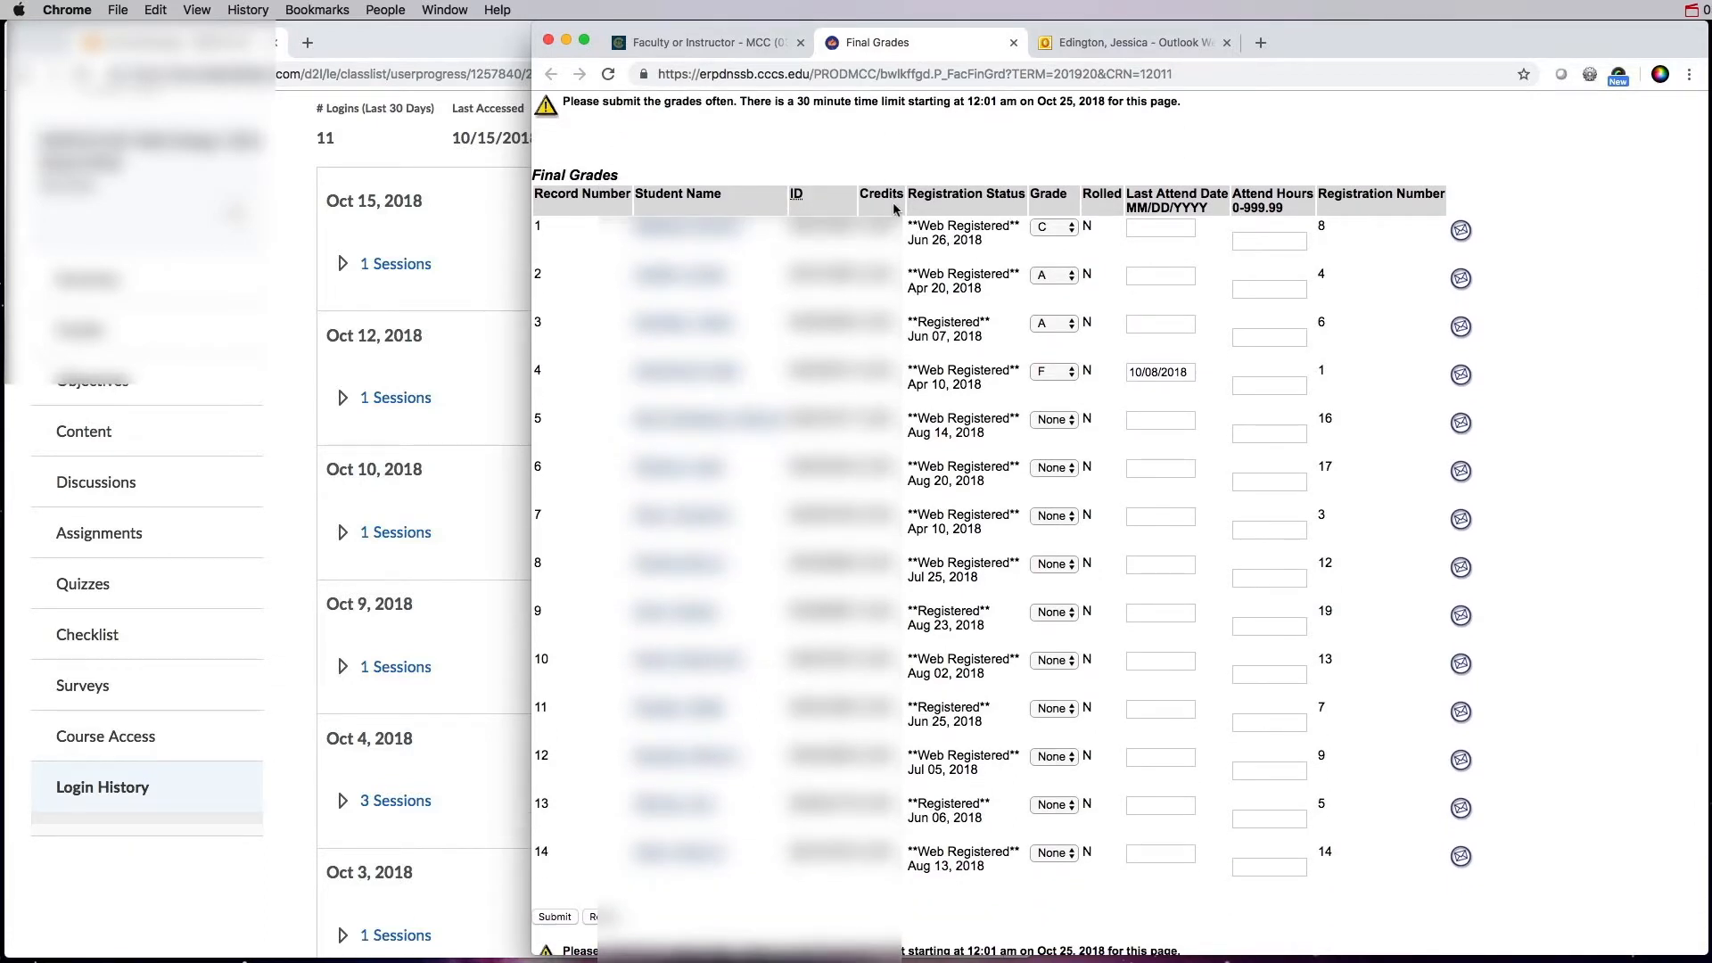
{"action": "scroll", "coordinate": [580, 853], "scroll_direction": "down", "scroll_amount": 4}
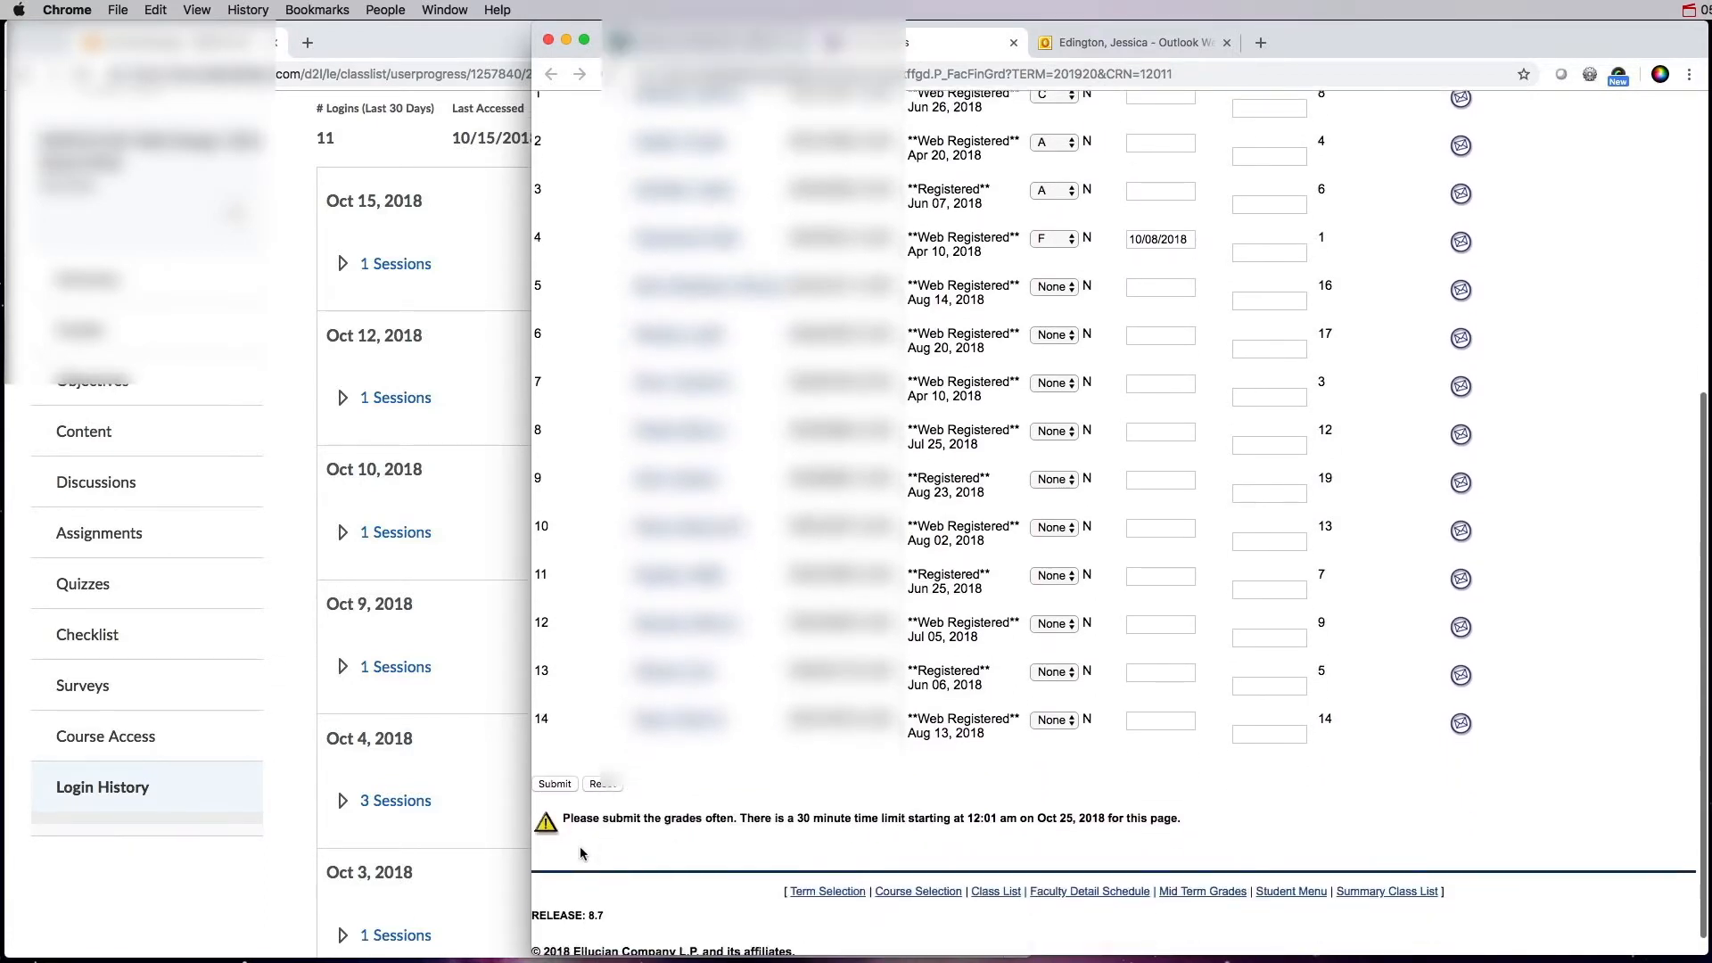
{"action": "left_click", "coordinate": [563, 788]}
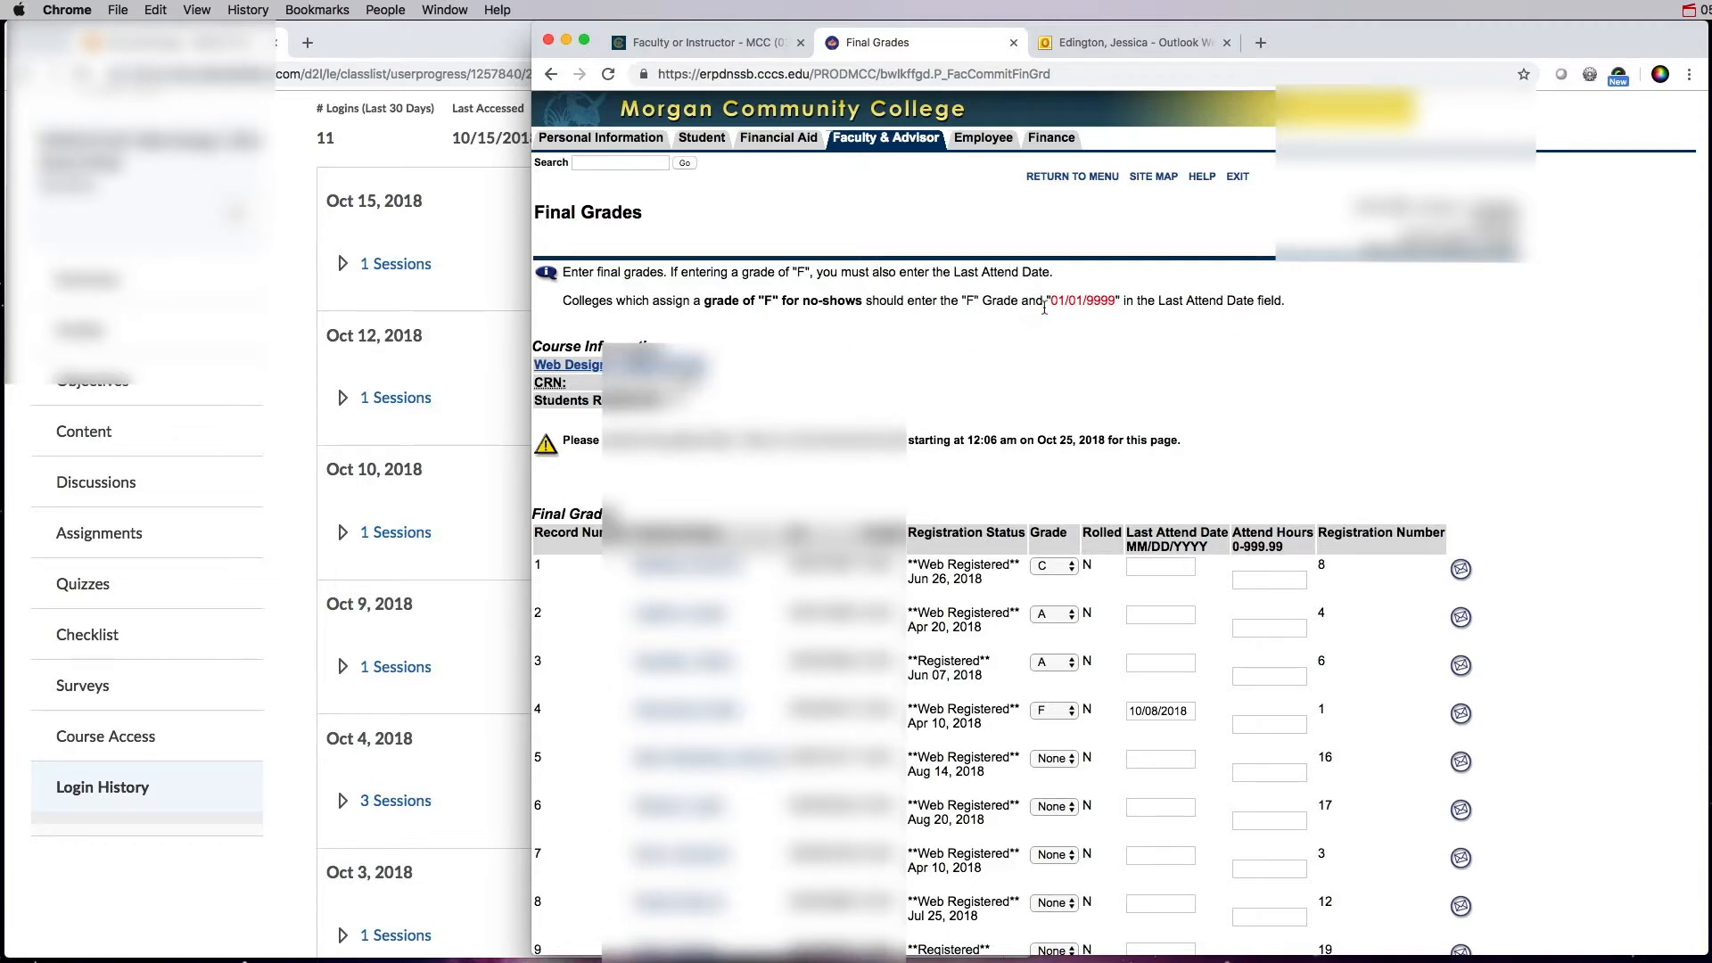
Review the no-show instruction for the 01/01/9999 last attend date and look over the submitted roster
{"action": "left_click_drag", "start_coordinate": [1051, 307], "coordinate": [1116, 305]}
{"action": "scroll", "coordinate": [1137, 499], "scroll_direction": "down", "scroll_amount": 5}
{"action": "scroll", "coordinate": [1129, 502], "scroll_direction": "down", "scroll_amount": 3}
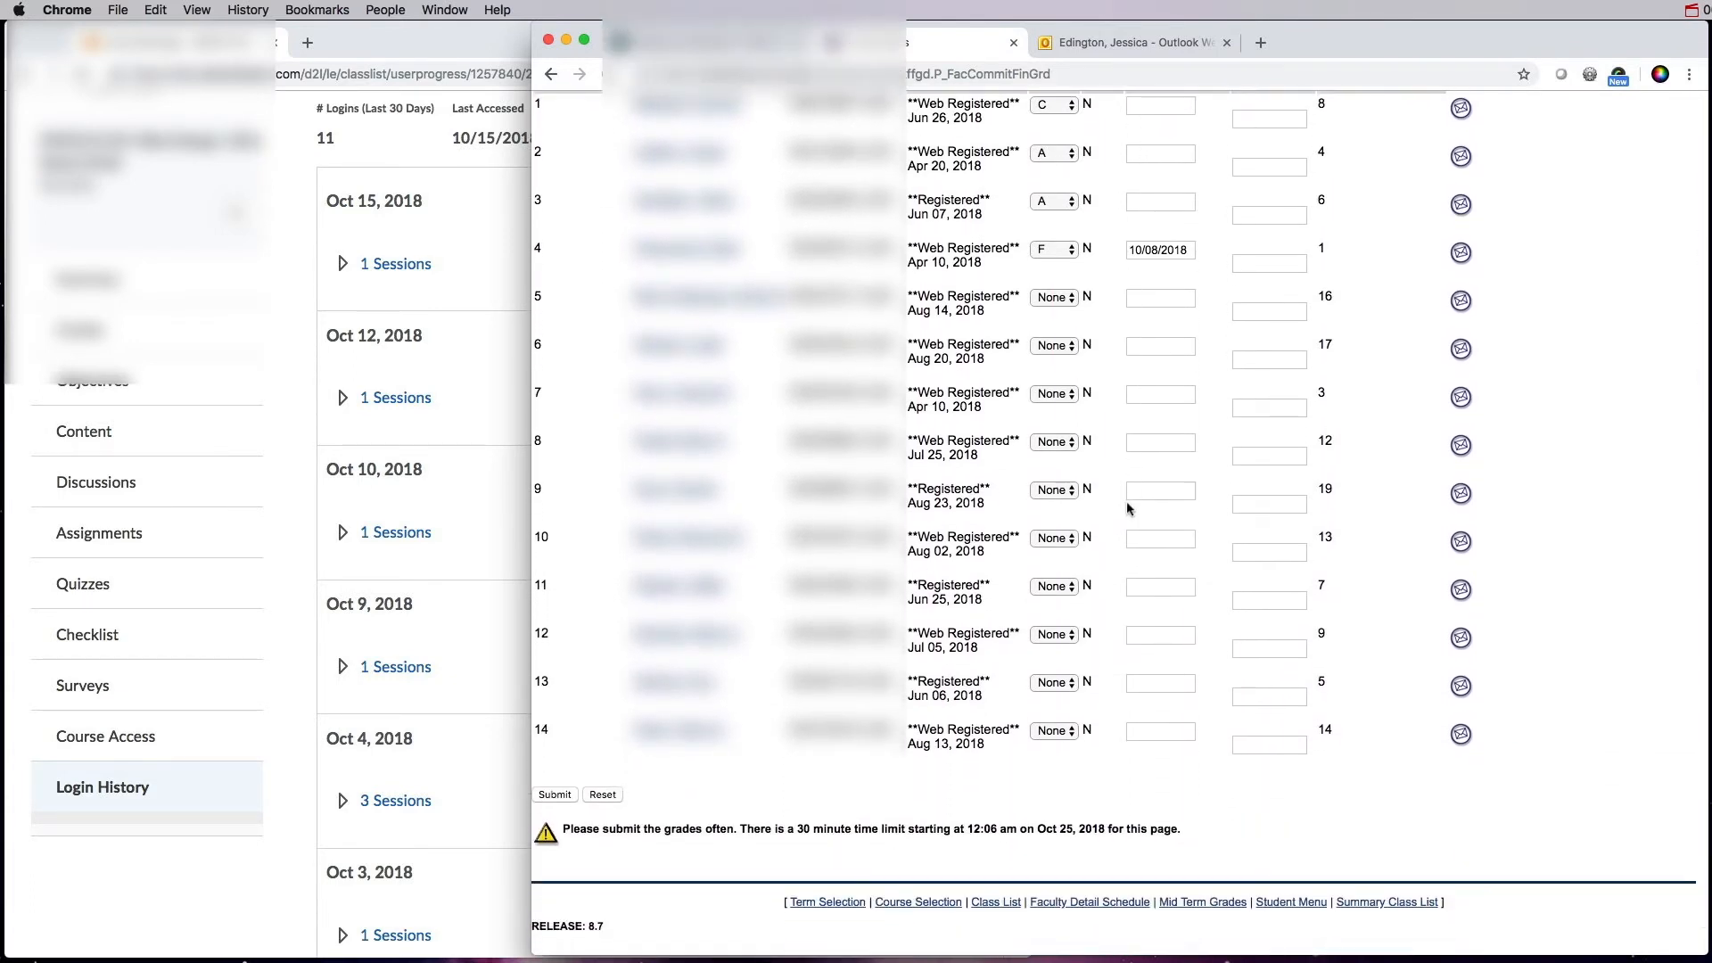
{"action": "scroll", "coordinate": [1128, 508], "scroll_direction": "up", "scroll_amount": 2}
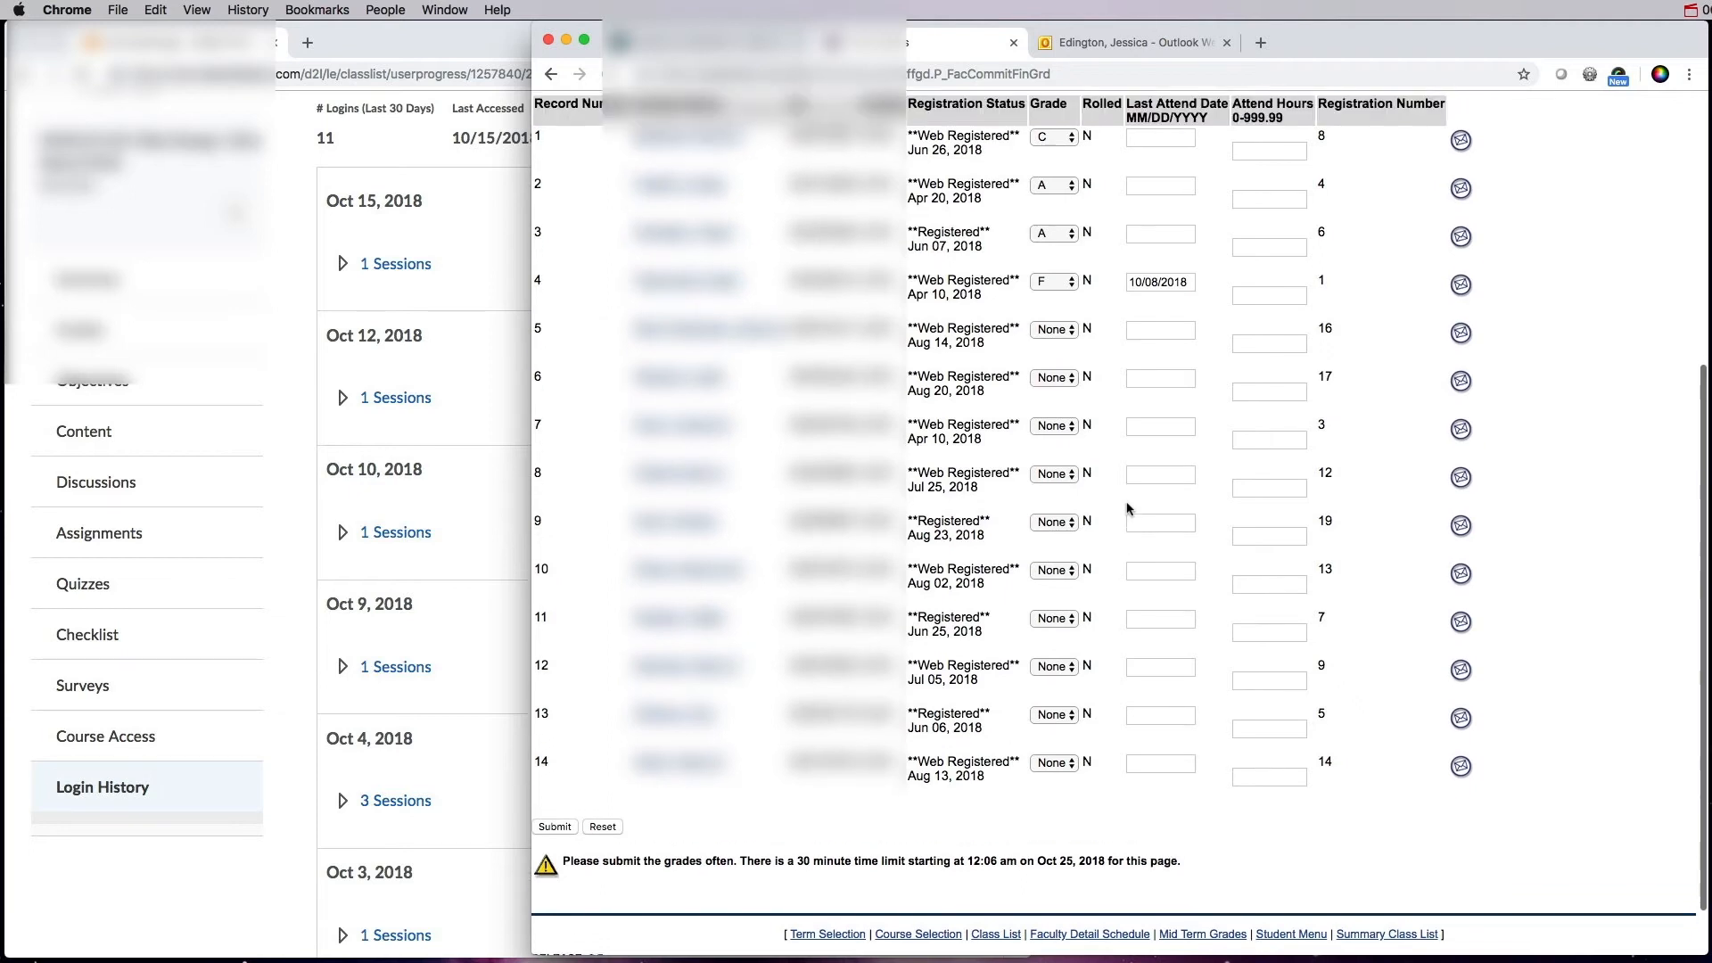